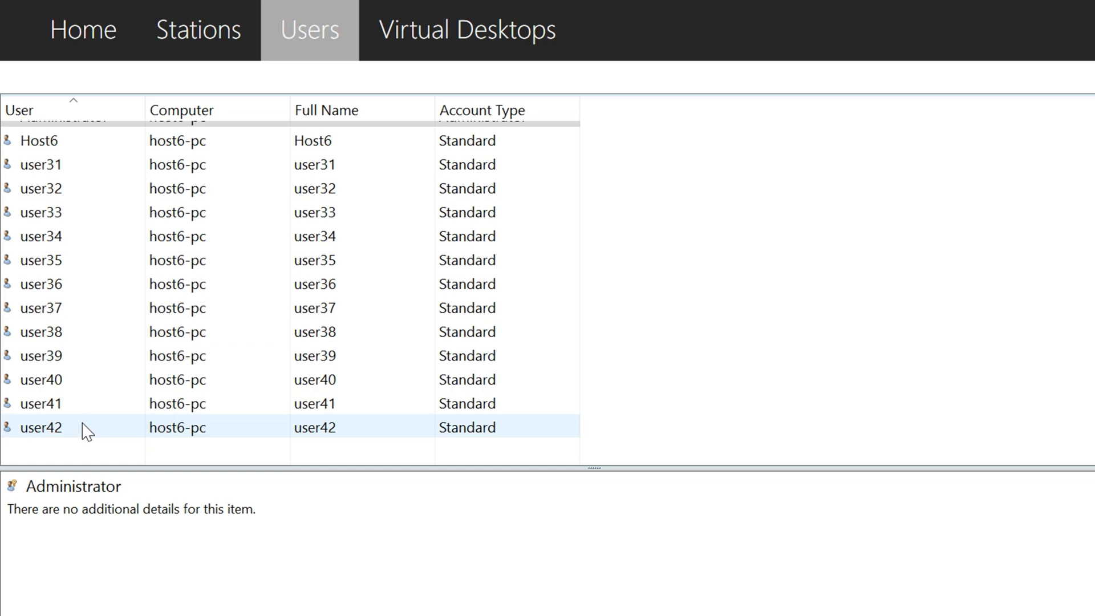
# Select the user42 account in the Users list and bring up its context menu
pyautogui.click(85, 429)
pyautogui.rightClick(84, 429)
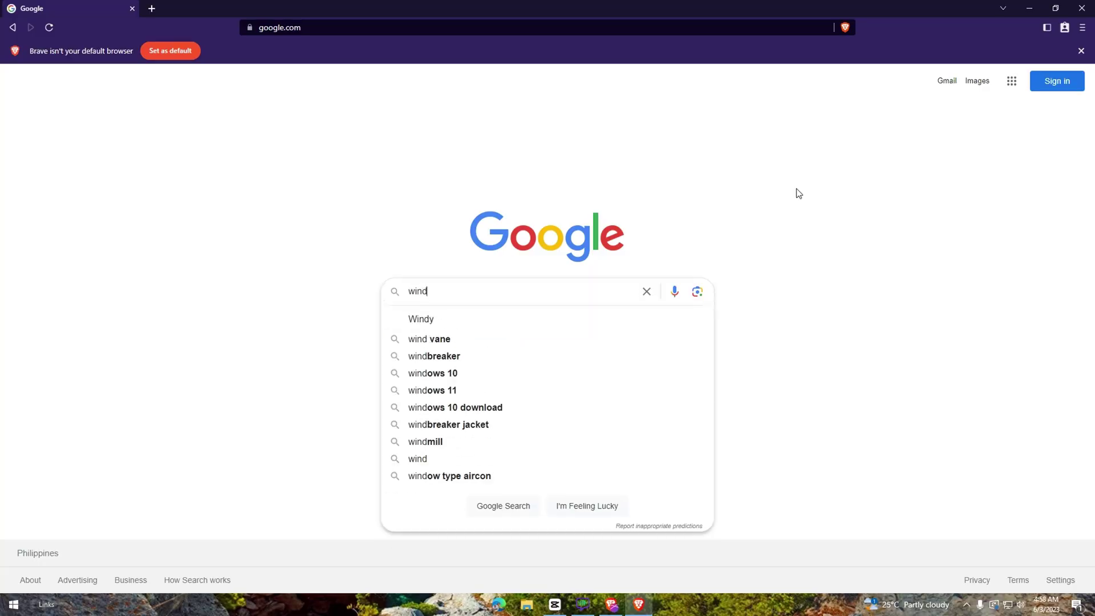
# Search 'windows server 2016 download' and start the 64-bit English ISO download from Microsoft
pyautogui.write('ows server 2016')
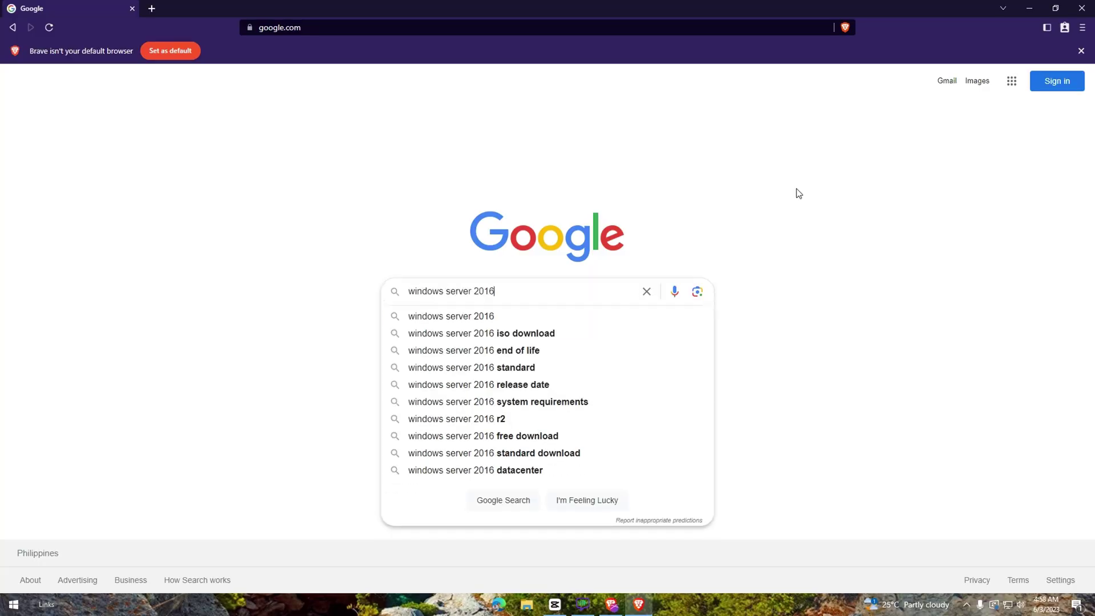
pyautogui.write(' download')
pyautogui.press('Return')
pyautogui.click(262, 174)
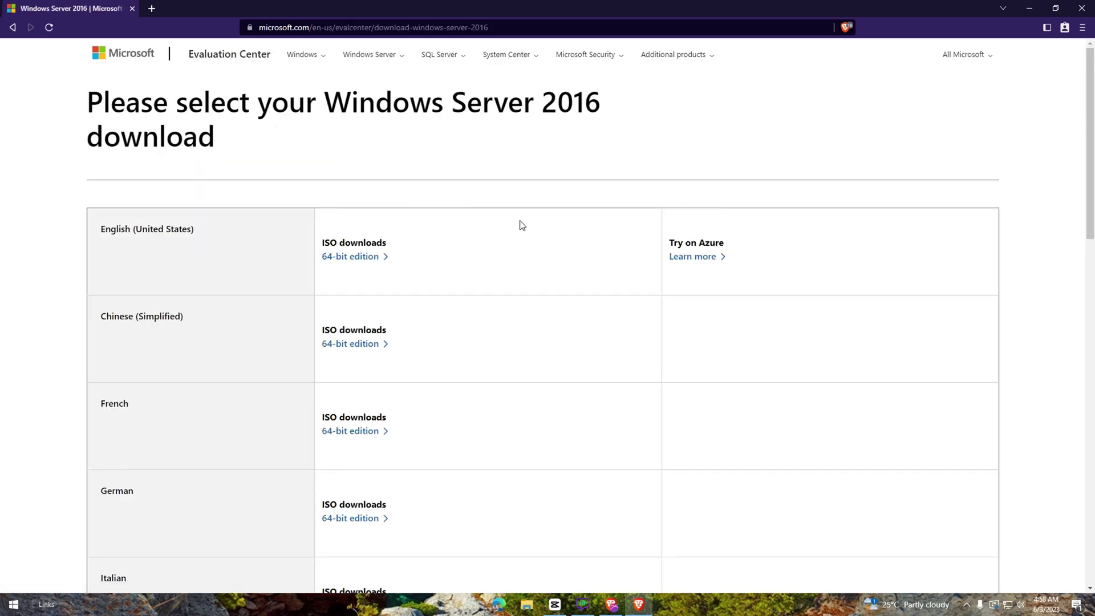
pyautogui.click(1028, 26)
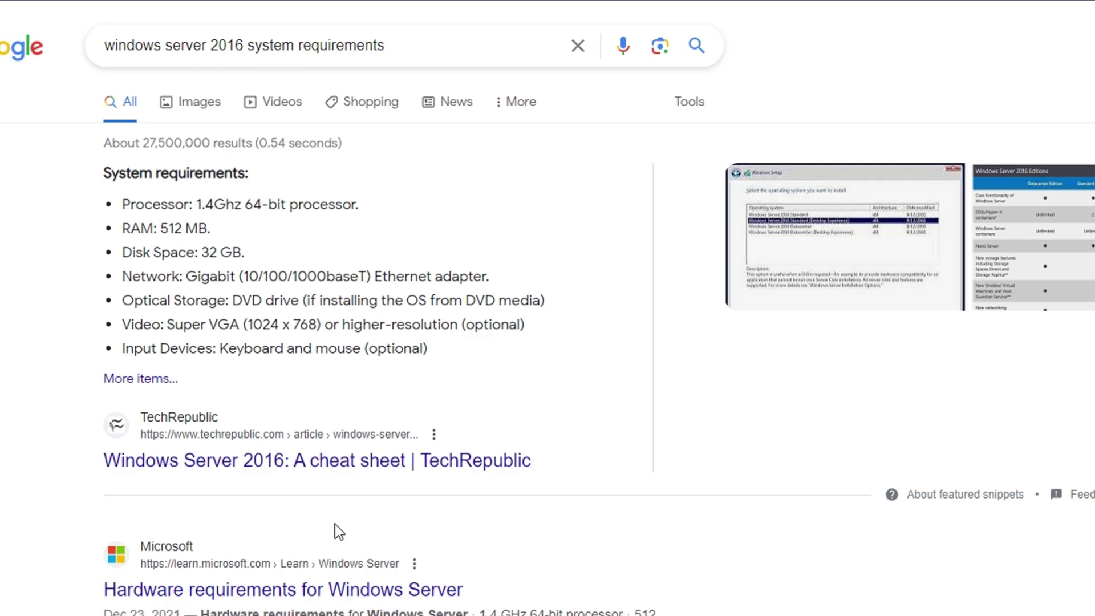
# Open Microsoft's Windows Server 2016 hardware requirements article and scroll through it
pyautogui.click(354, 589)
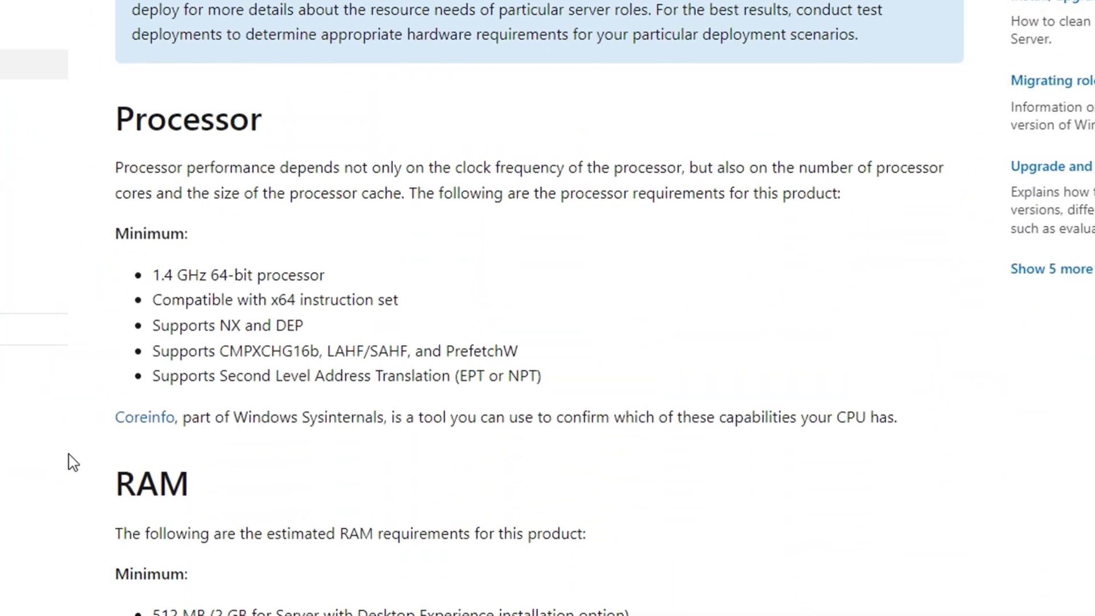
pyautogui.scroll(-10, 69, 460)
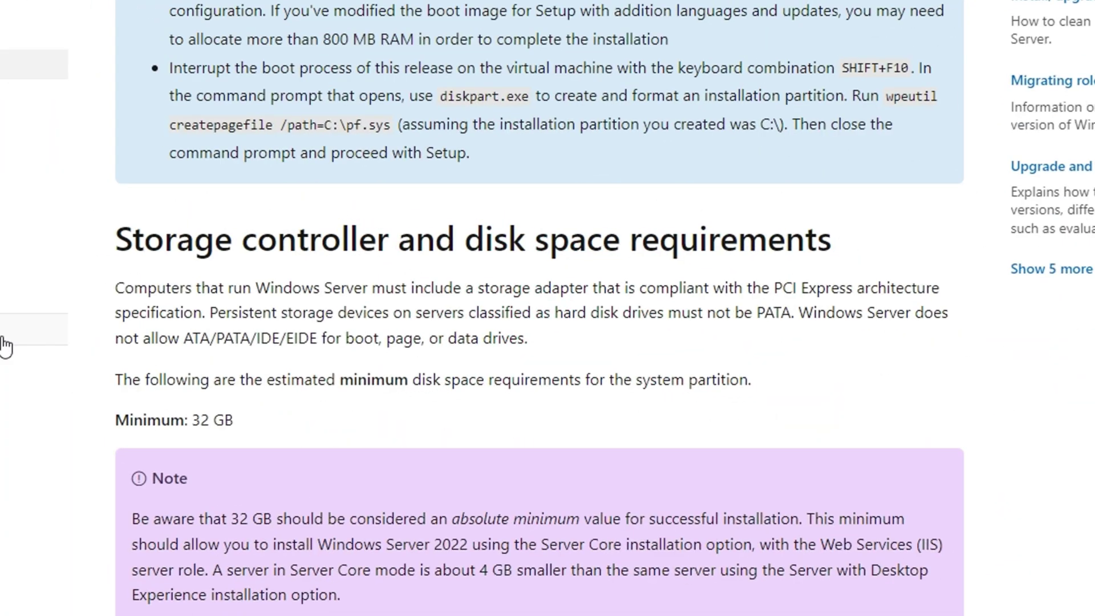
pyautogui.scroll(-10, 4, 346)
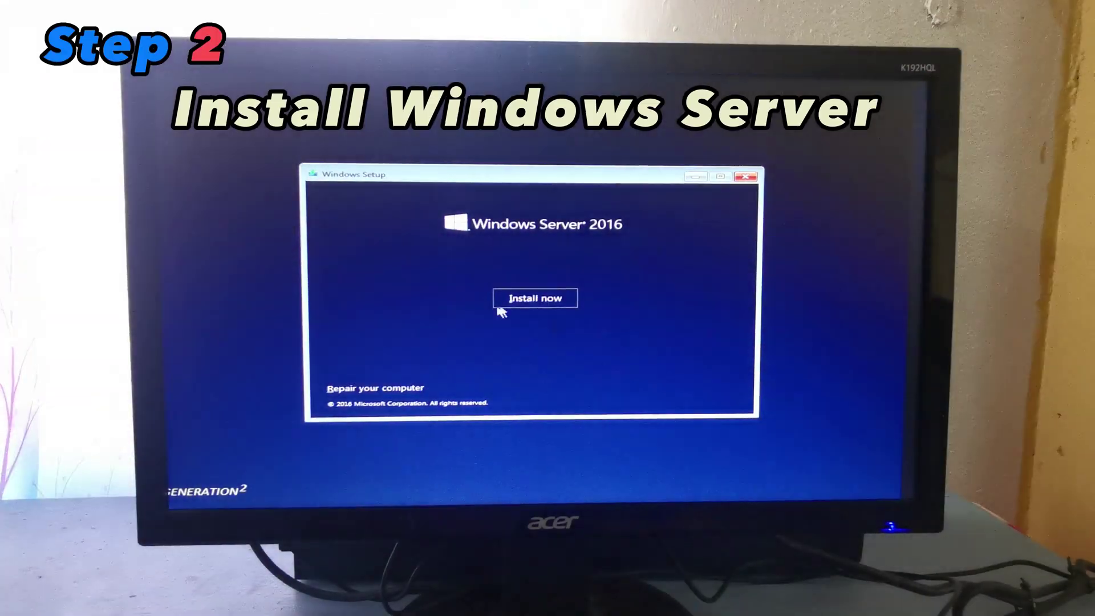
# Install Windows Server 2016 with the chosen edition onto Drive 0 Partition 5
pyautogui.click(516, 300)
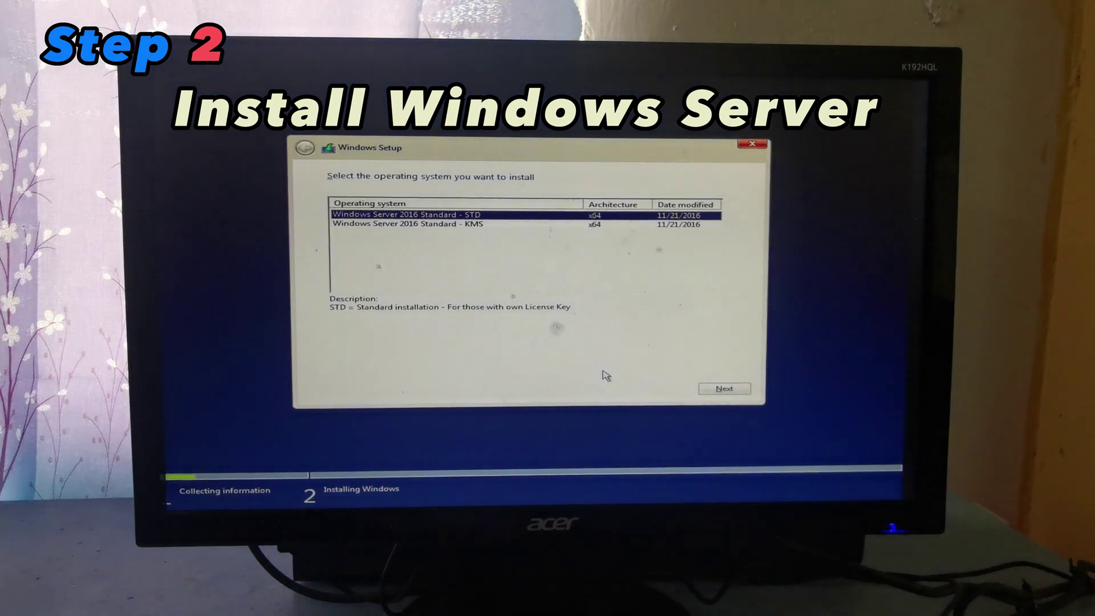
pyautogui.press('Down')
pyautogui.click(723, 388)
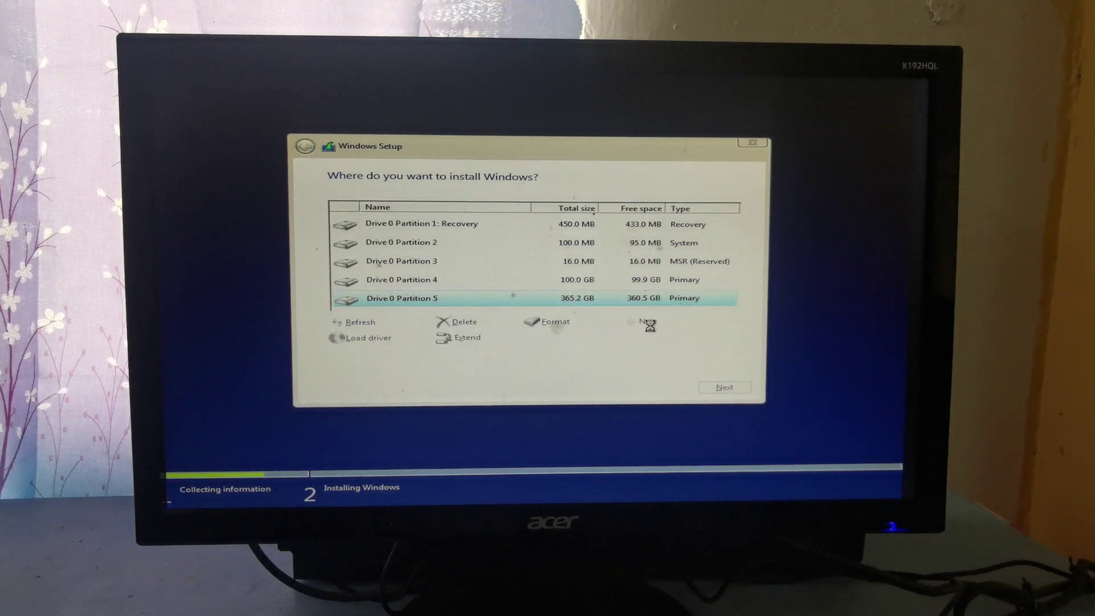
pyautogui.click(723, 387)
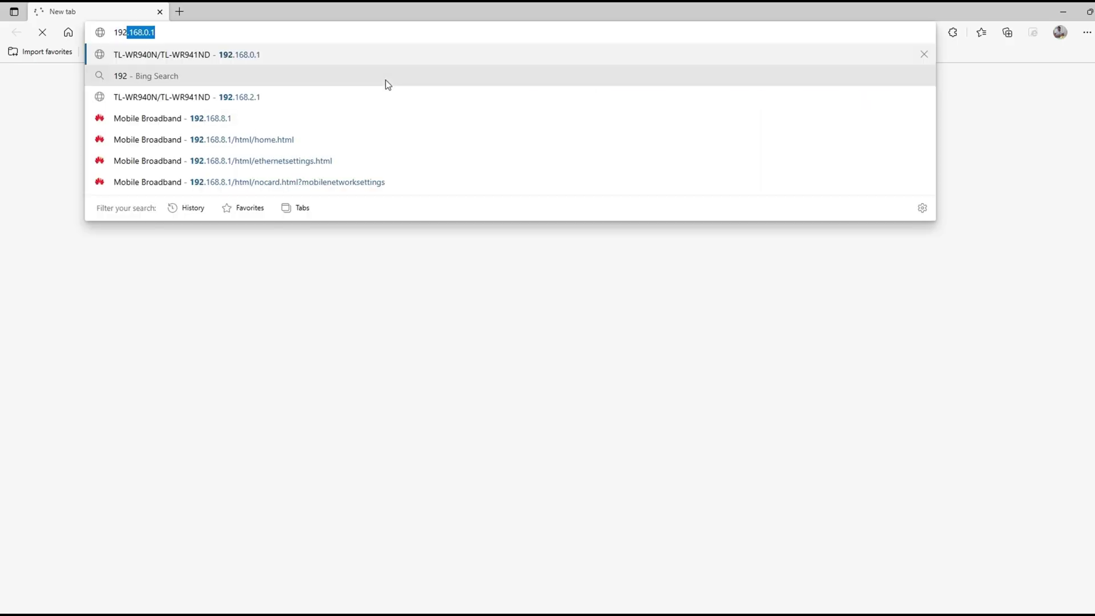
# Sign in to the router admin page at 192.168.0.1 with the router's username and password
pyautogui.write('168.0.')
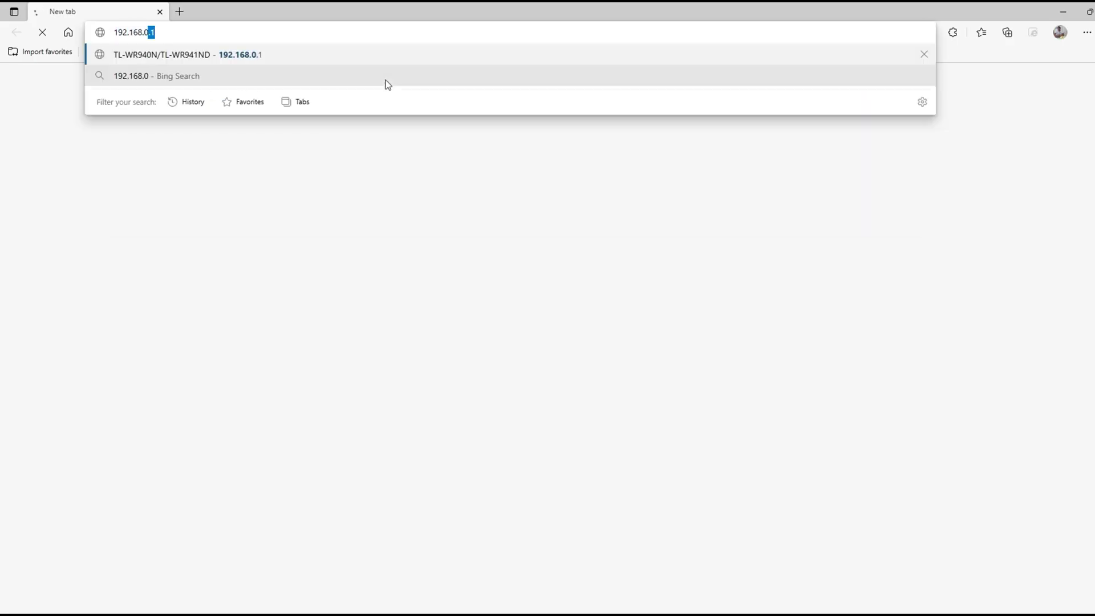
pyautogui.press('Return')
pyautogui.write('admin')
pyautogui.press('Tab')
pyautogui.write('admin')
pyautogui.press('Return')
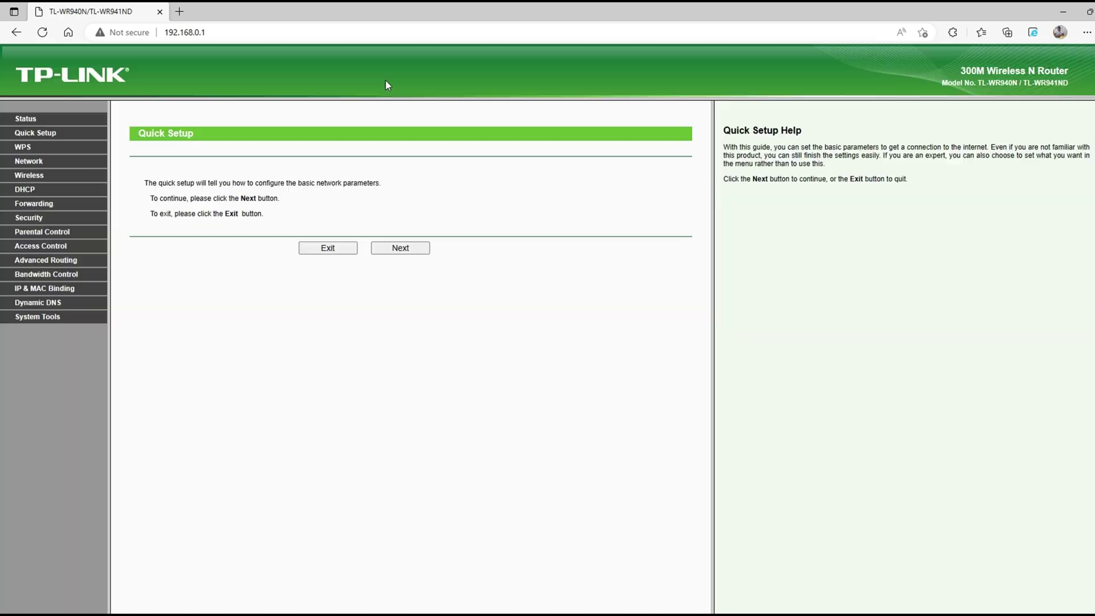
# Change the router's LAN IP to 192.168.8.1 and save DHCP as disabled
pyautogui.click(28, 161)
pyautogui.click(25, 203)
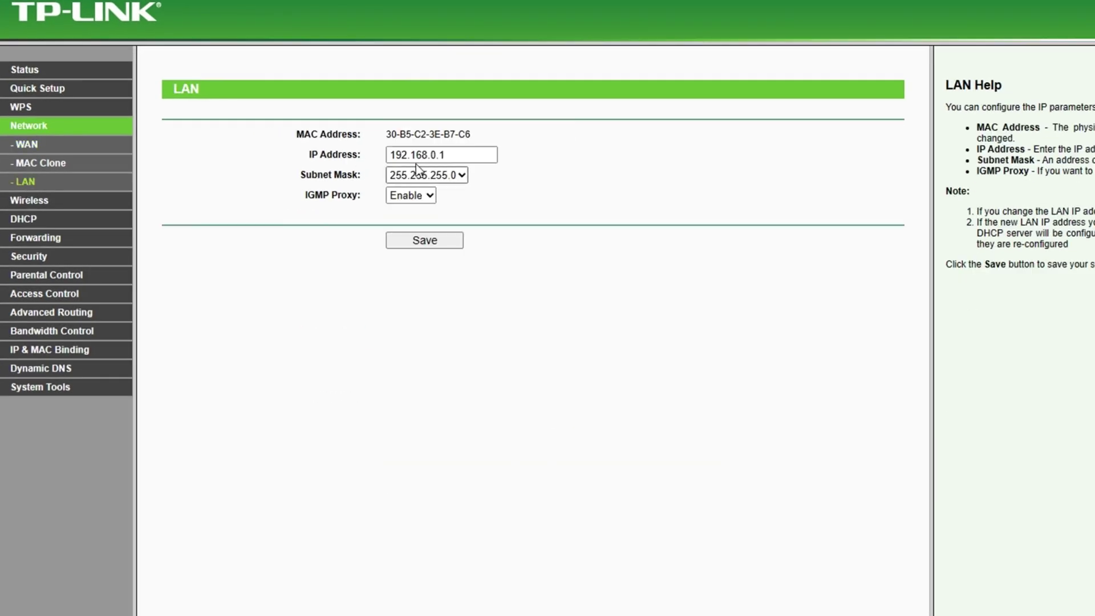
pyautogui.doubleClick(335, 183)
pyautogui.write('8')
pyautogui.press('Return')
pyautogui.press('Return')
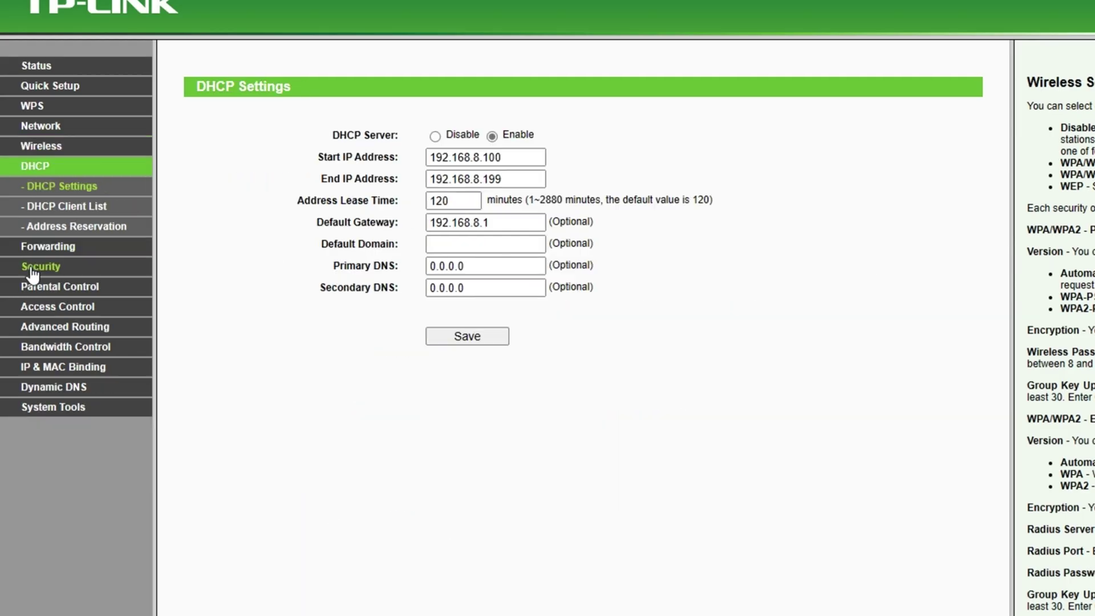
pyautogui.click(435, 136)
pyautogui.click(465, 337)
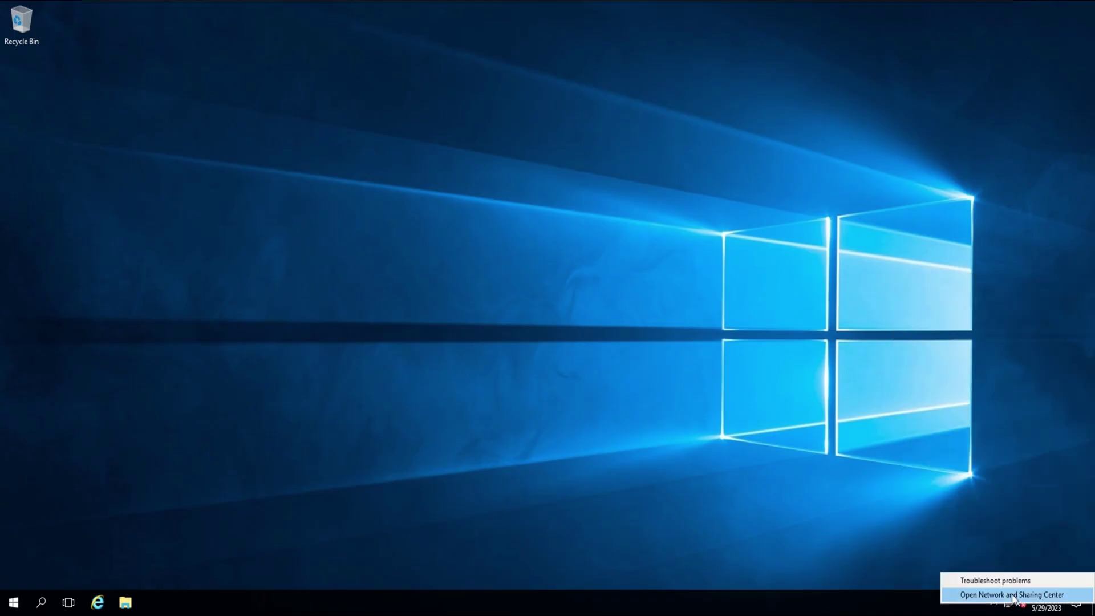
# Check the server's current IP configuration with ipconfig in Command Prompt
pyautogui.click(978, 588)
pyautogui.click(858, 119)
pyautogui.click(14, 602)
pyautogui.write('cmd')
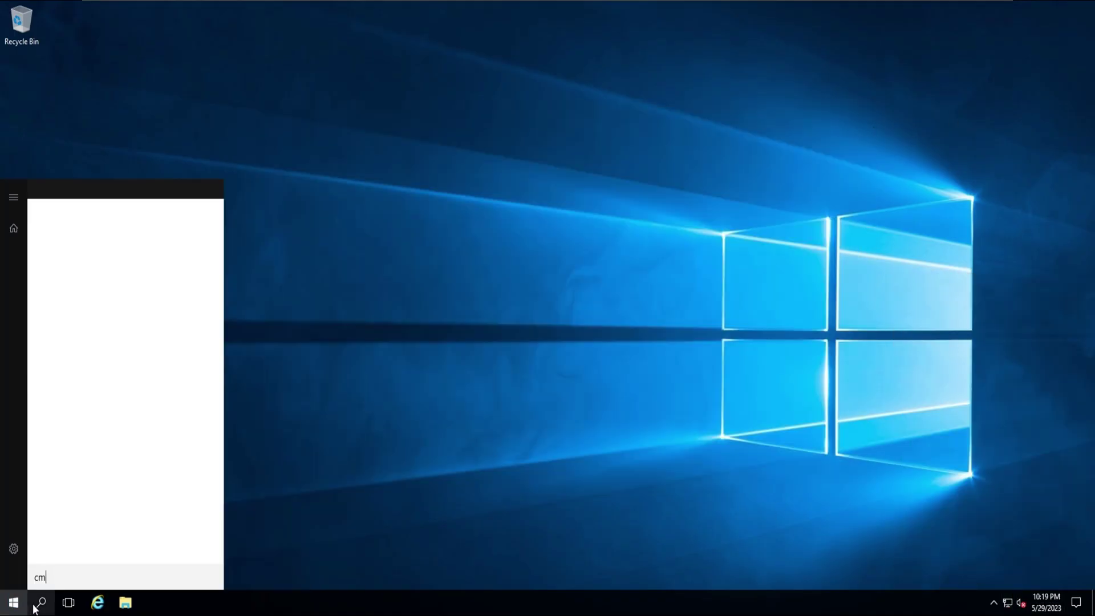
pyautogui.click(125, 239)
pyautogui.write('ipc')
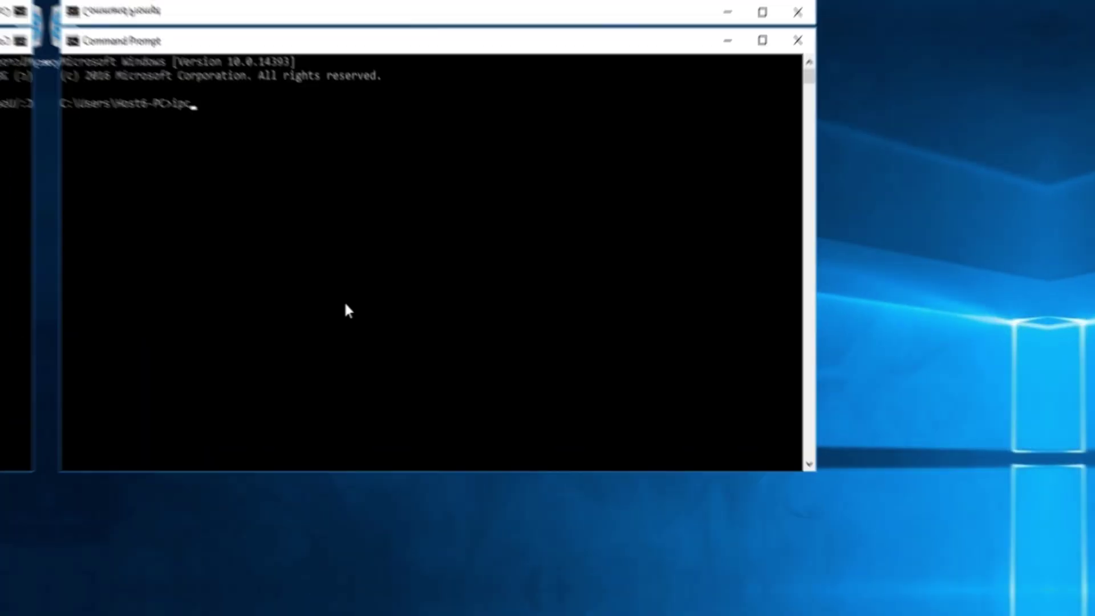
pyautogui.write('onfig')
pyautogui.press('Return')
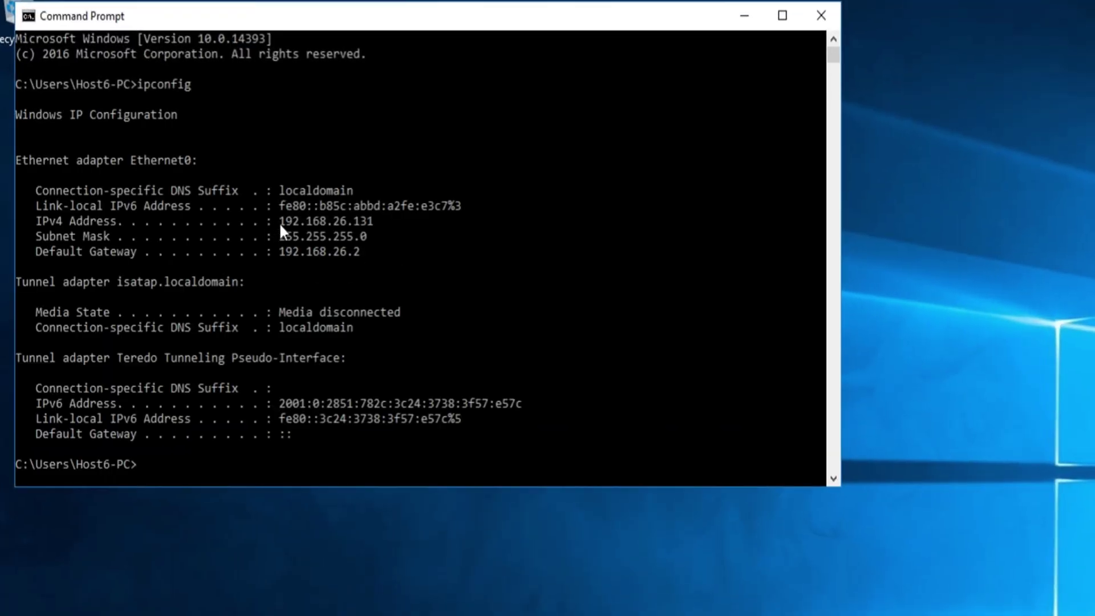
pyautogui.click(821, 15)
# Give Ethernet0 static IPv4 192.168.8.60, mask 255.255.255.0, gateway 192.168.8.1
pyautogui.rightClick(1007, 601)
pyautogui.click(995, 528)
pyautogui.click(297, 187)
pyautogui.rightClick(308, 204)
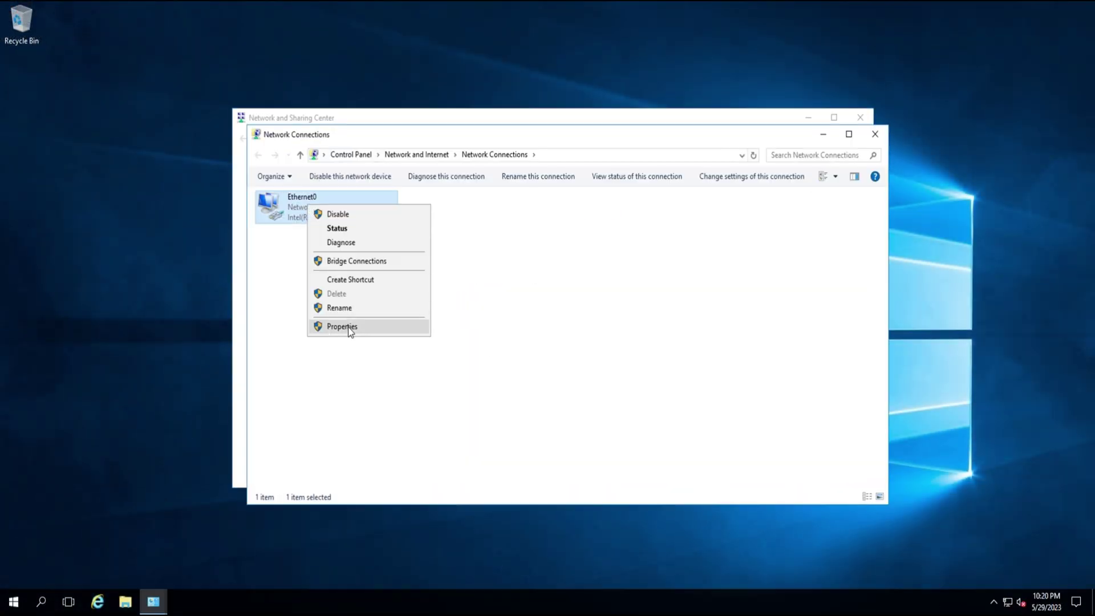
pyautogui.click(343, 327)
pyautogui.doubleClick(389, 324)
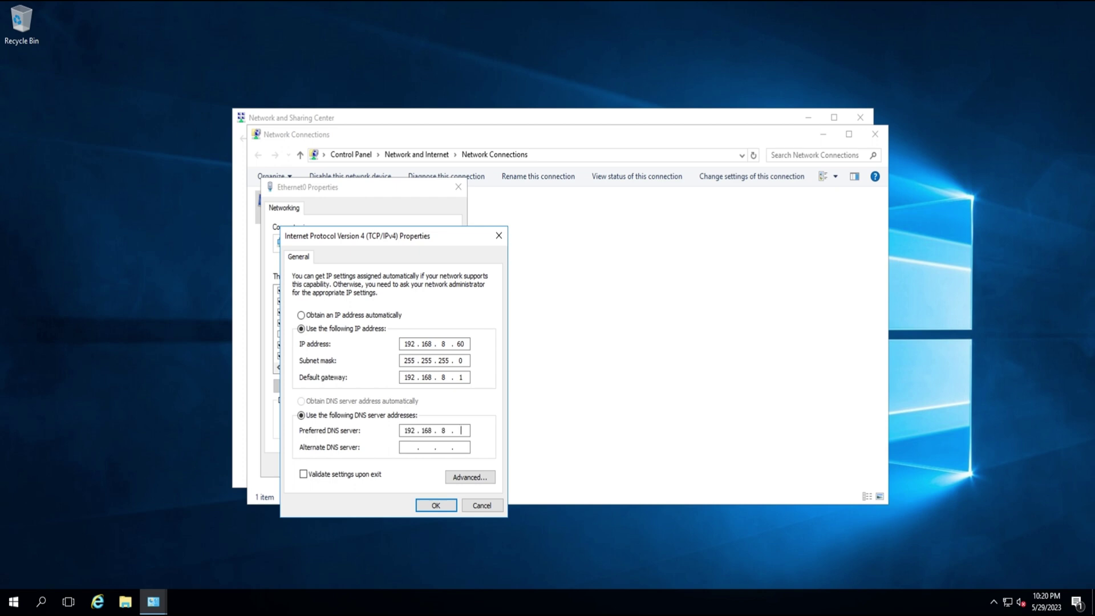
pyautogui.click(435, 505)
pyautogui.click(391, 464)
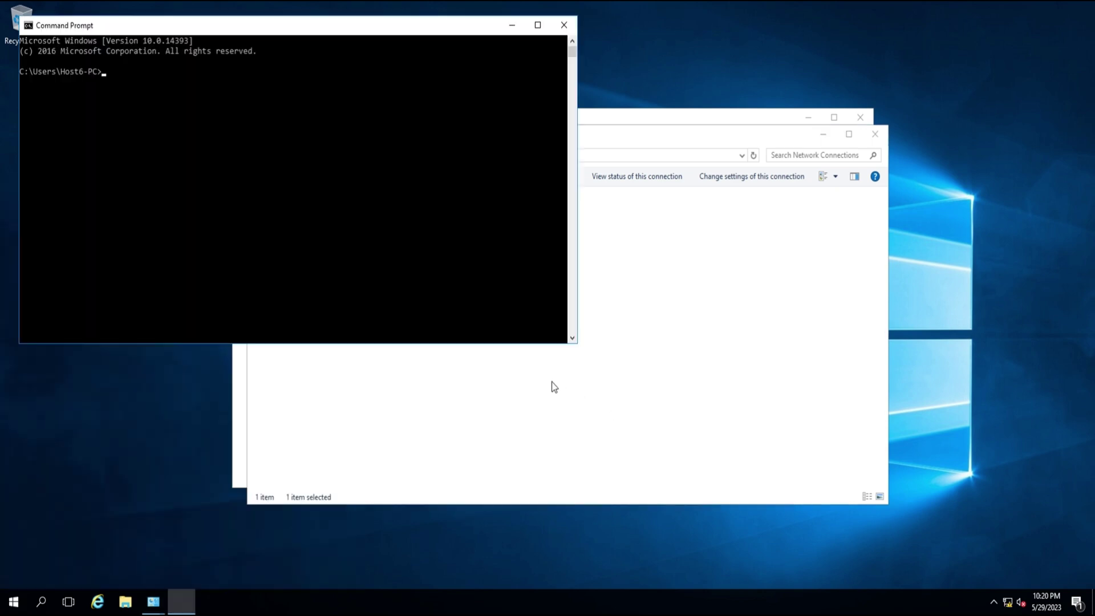
# Rerun ipconfig to confirm 192.168.8.60 took effect, then close the windows
pyautogui.write('ipconfig')
pyautogui.press('Return')
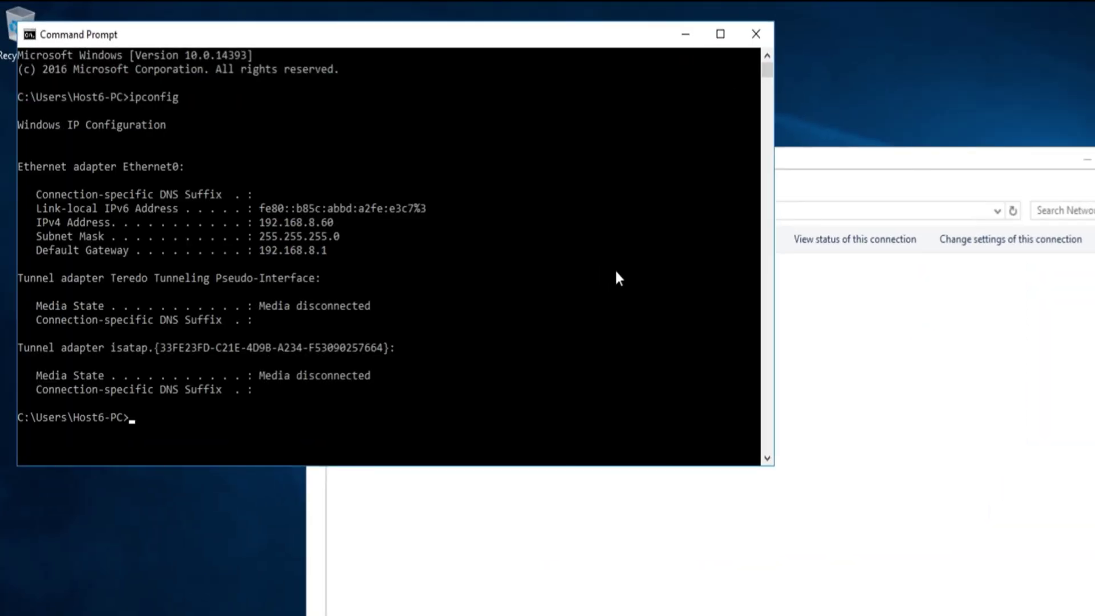
pyautogui.click(756, 35)
pyautogui.click(860, 115)
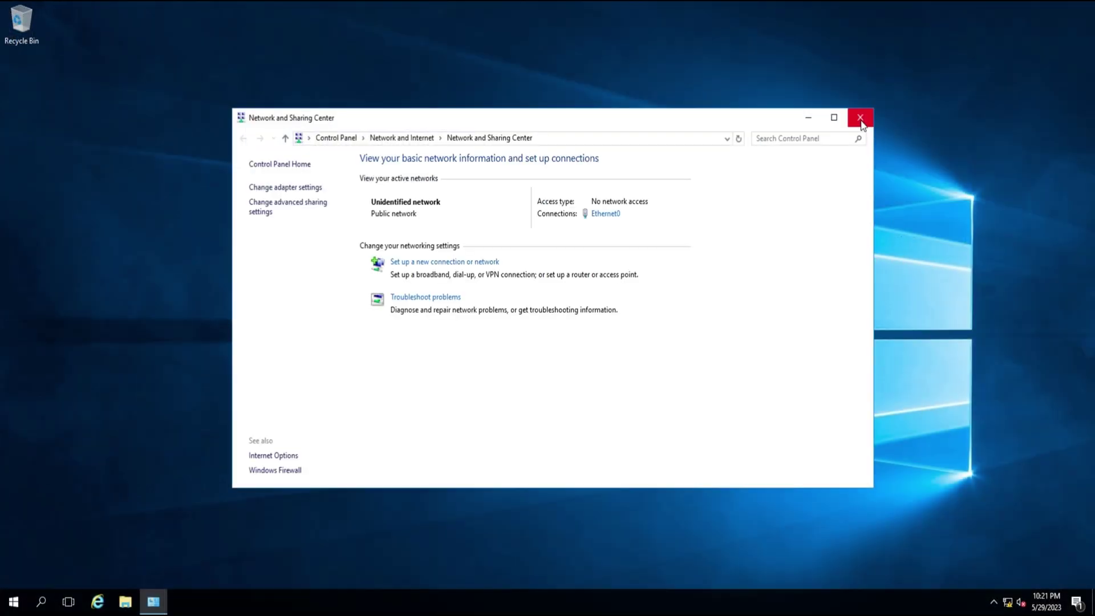
# Rename the computer to HOST6-PC from This PC's system properties and accept the restart prompt
pyautogui.click(860, 115)
pyautogui.click(13, 603)
pyautogui.click(125, 603)
pyautogui.rightClick(251, 264)
pyautogui.click(325, 440)
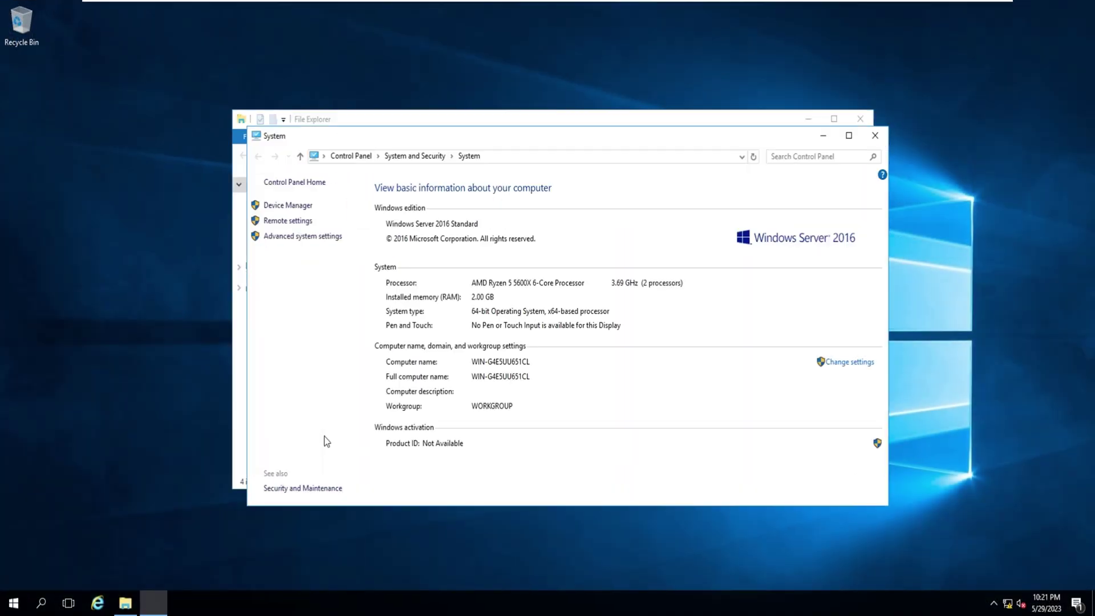
pyautogui.click(855, 359)
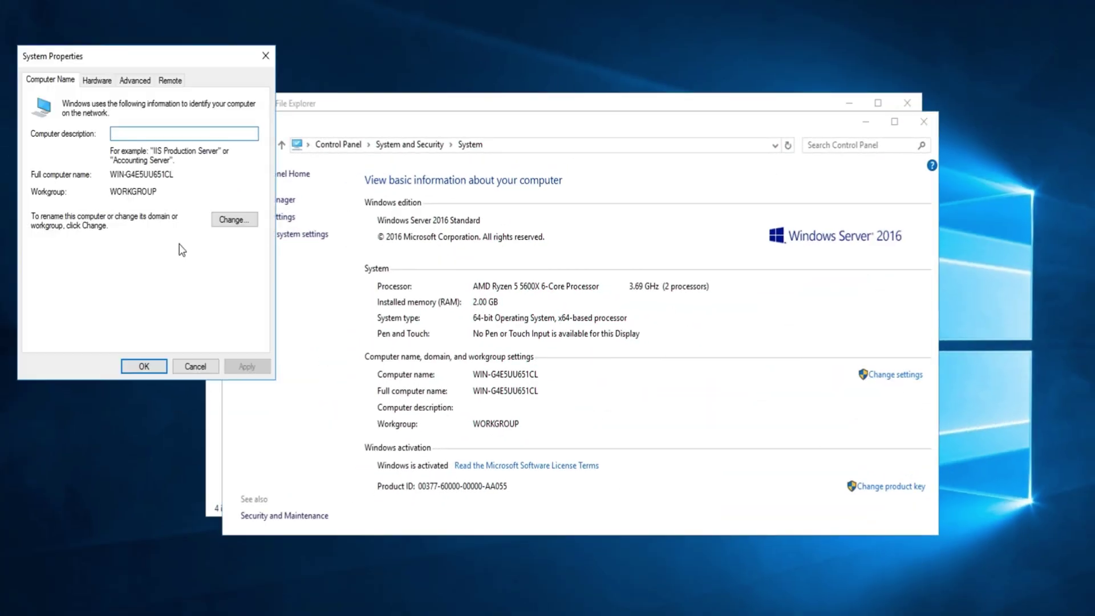
pyautogui.click(235, 220)
pyautogui.write('HOS')
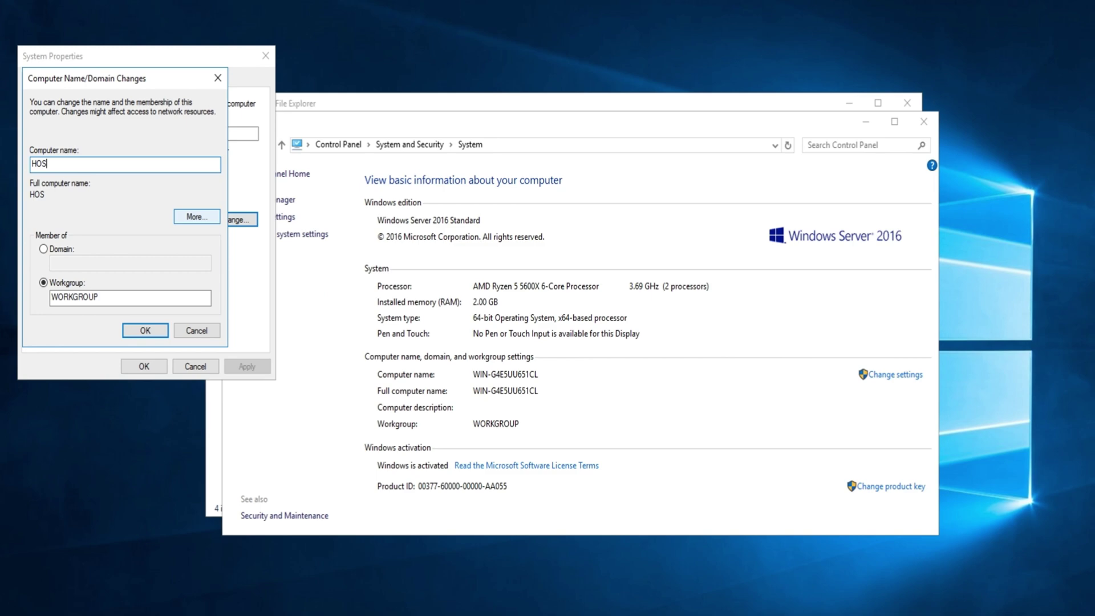
pyautogui.write('T6-PC')
pyautogui.click(142, 323)
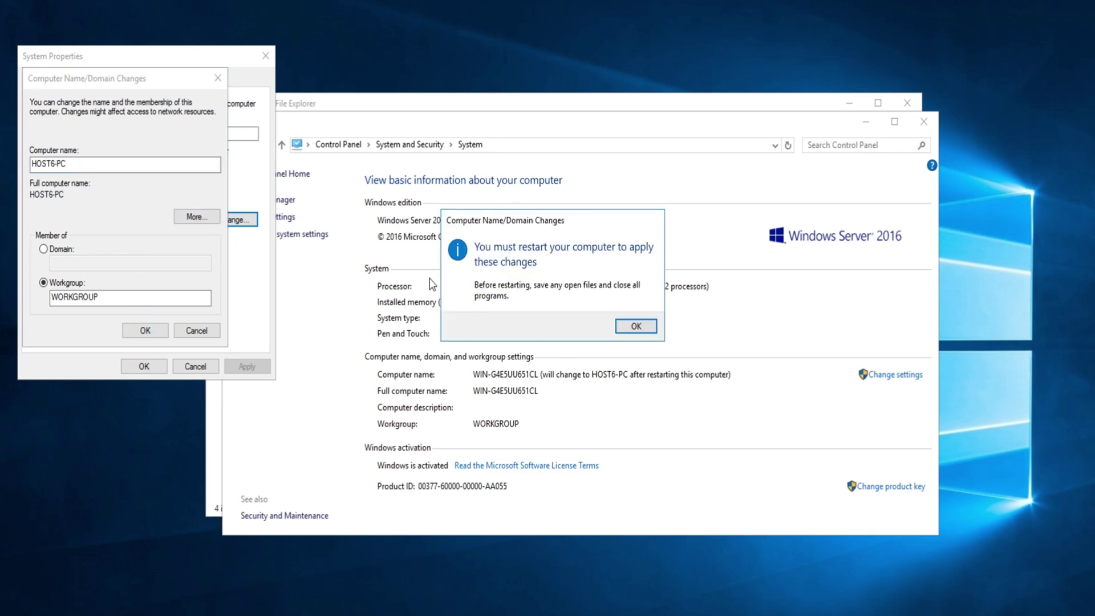
pyautogui.press('Return')
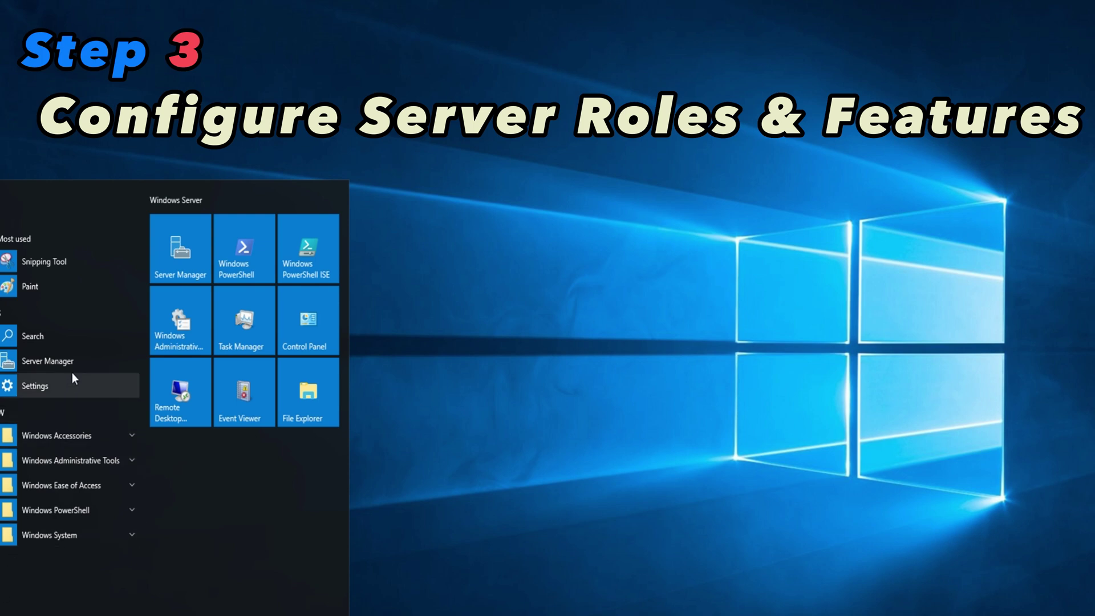
# Start the Add Roles and Features wizard and select MultiPoint Services with its required features
pyautogui.click(76, 361)
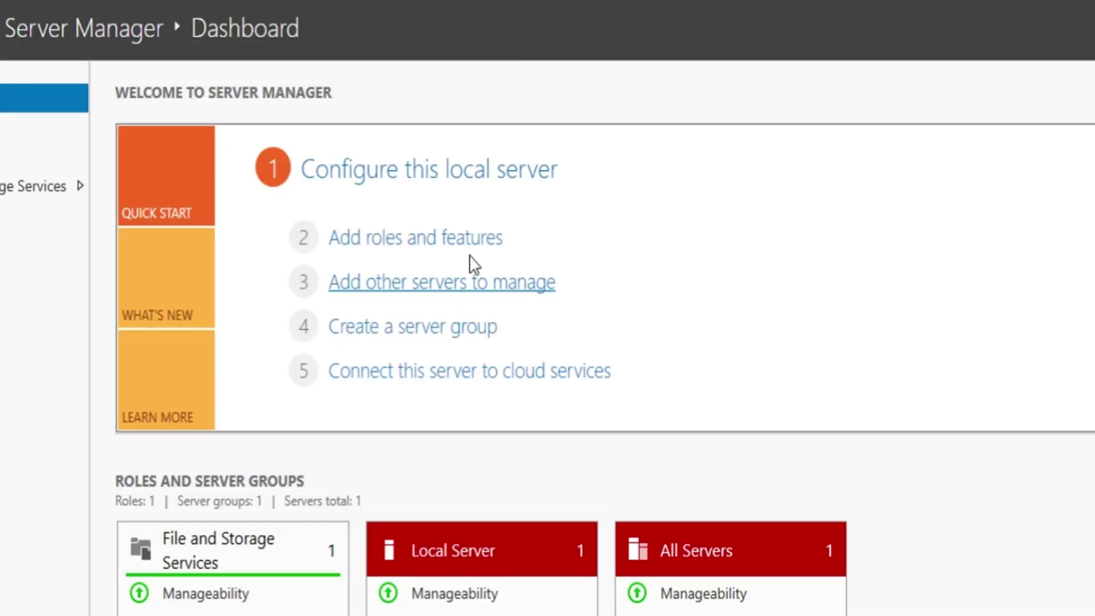
pyautogui.click(466, 240)
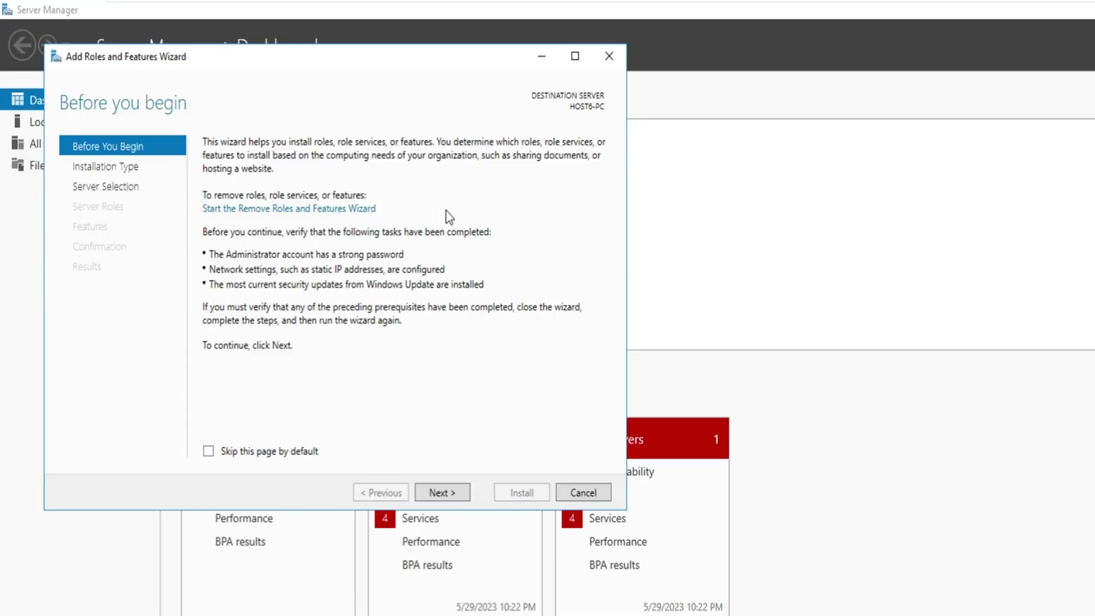
pyautogui.click(466, 497)
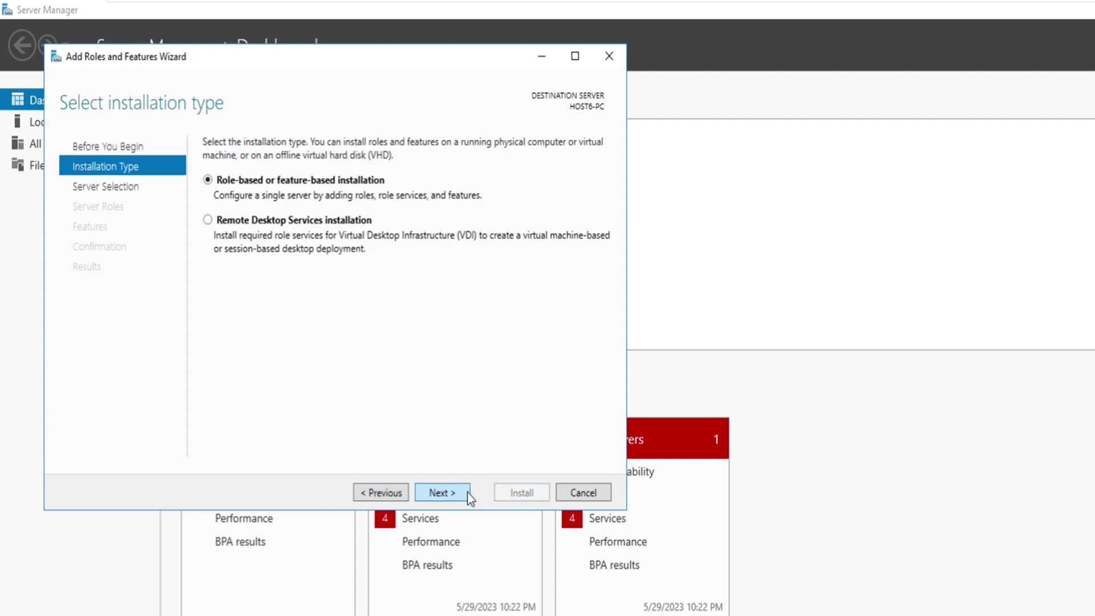
pyautogui.click(470, 498)
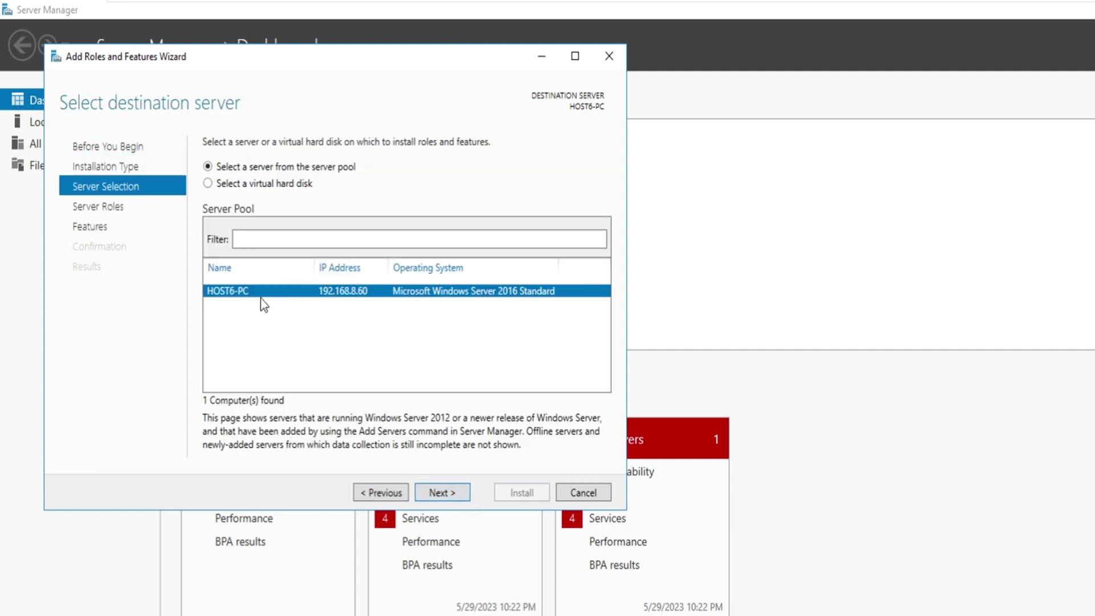
pyautogui.click(463, 496)
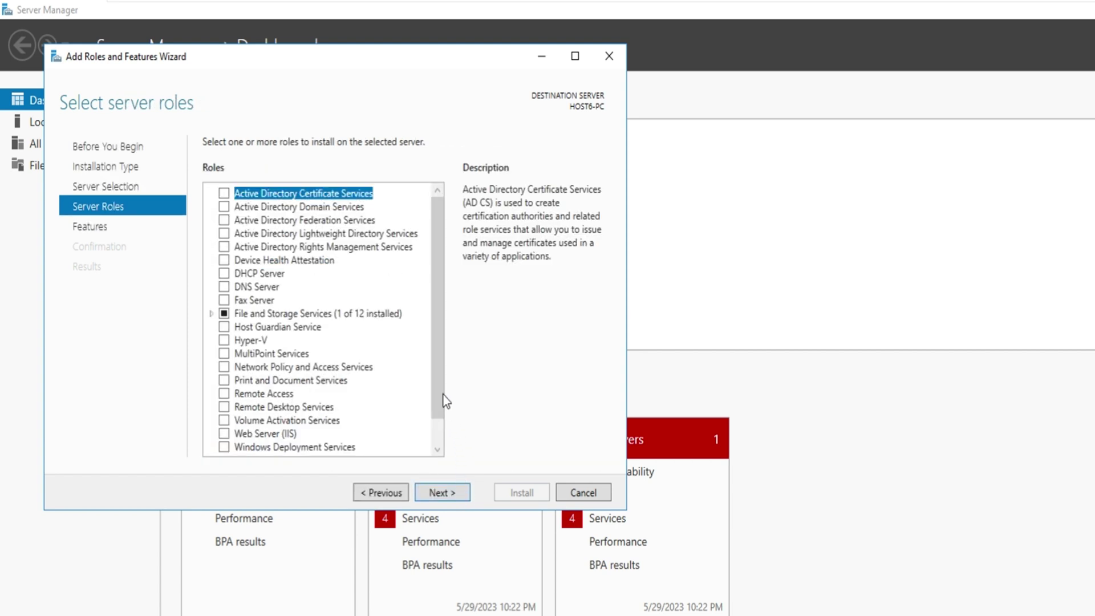
pyautogui.scroll(-1, 438, 371)
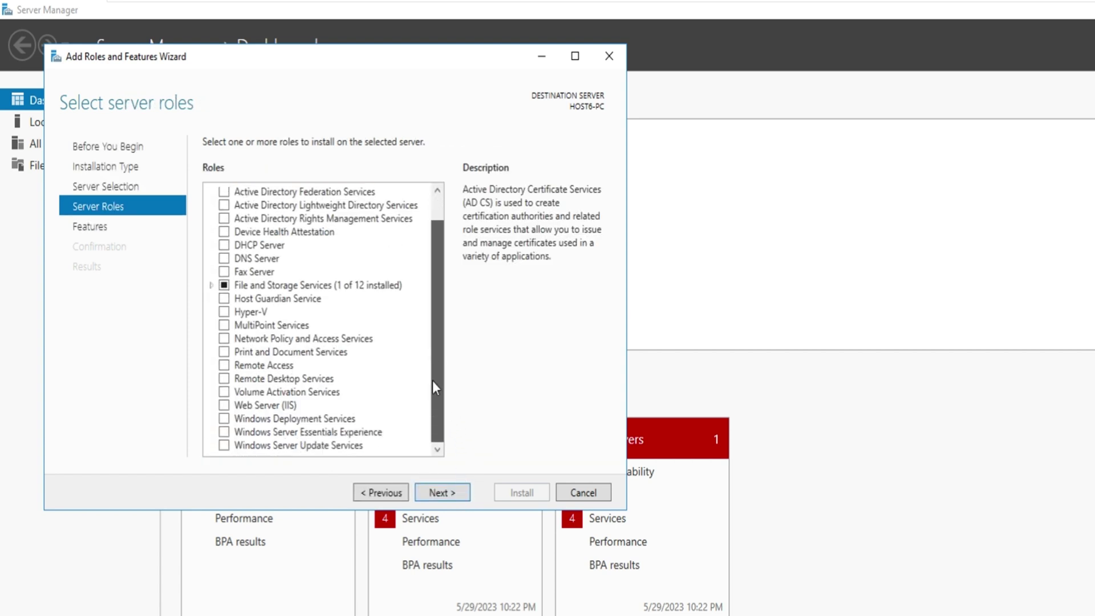
pyautogui.moveTo(433, 383); pyautogui.dragTo(432, 387)
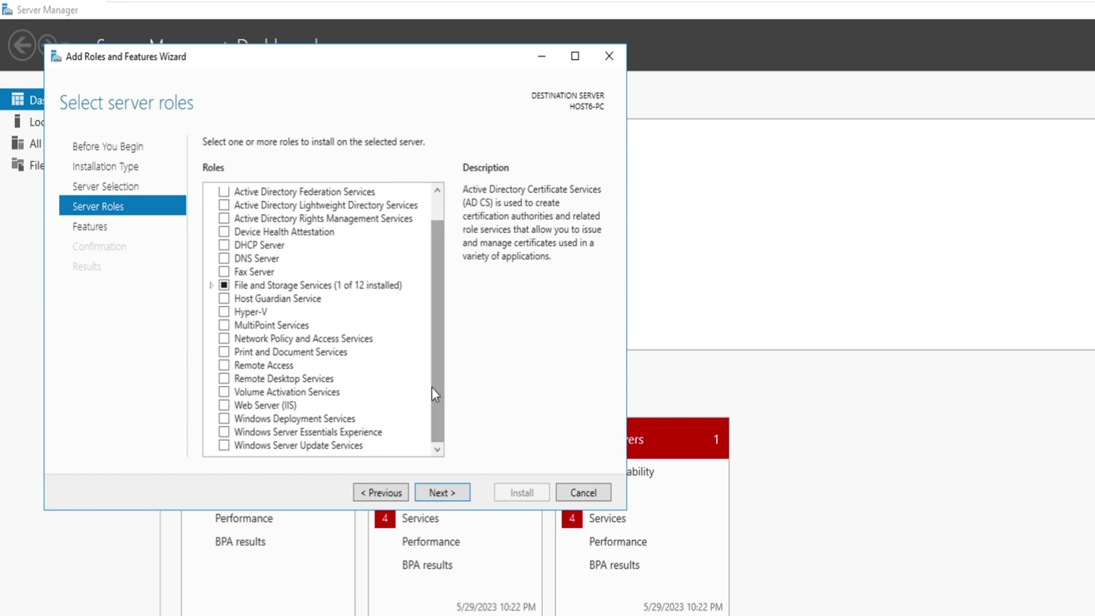
pyautogui.click(224, 326)
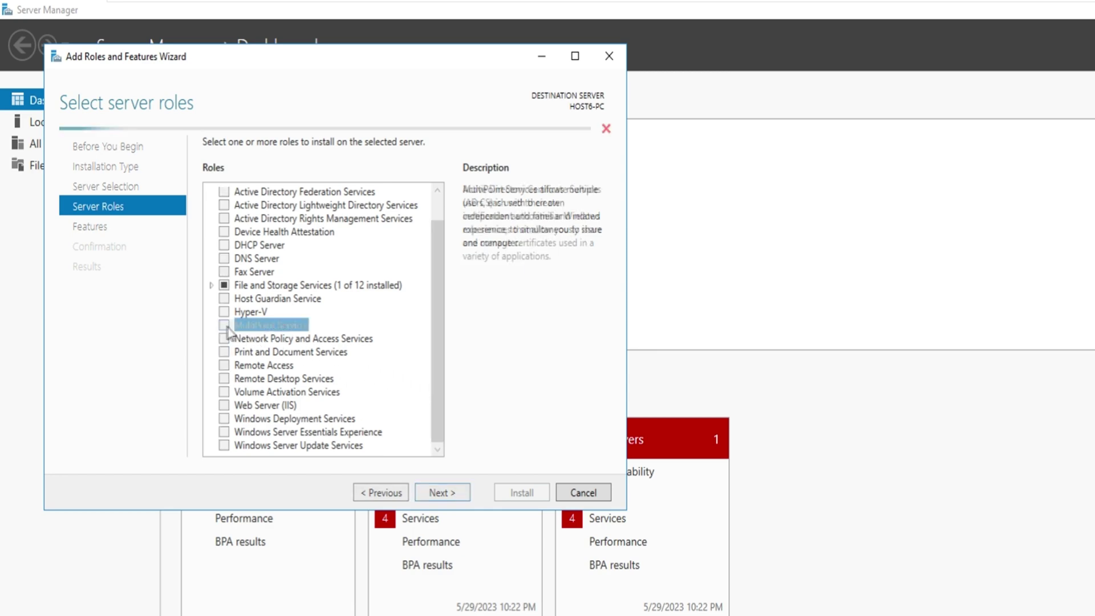
pyautogui.click(383, 425)
# Keep the default features and Print and Remote Desktop role services, then install
pyautogui.click(466, 495)
pyautogui.click(467, 495)
pyautogui.click(467, 494)
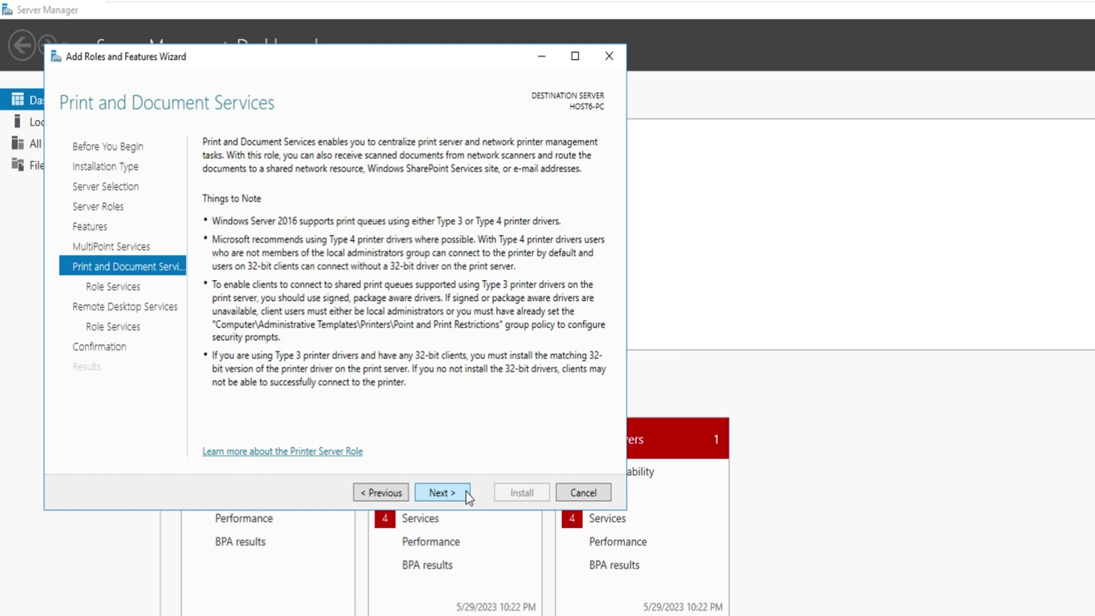
pyautogui.click(466, 491)
pyautogui.click(466, 489)
pyautogui.click(467, 487)
pyautogui.click(467, 492)
pyautogui.click(507, 494)
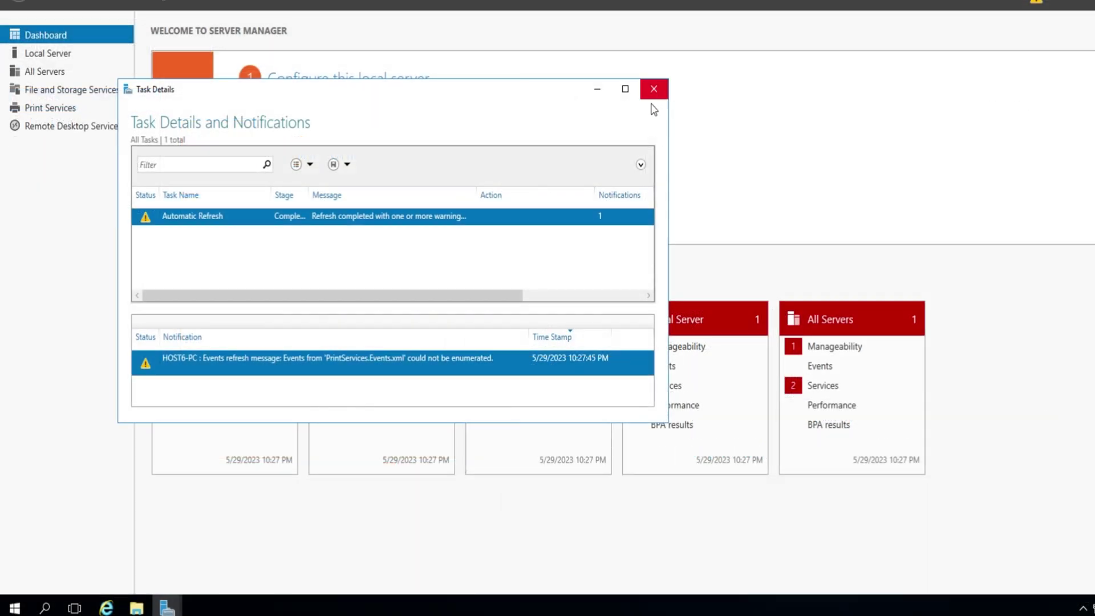
# Close the finished wizard and restart the server, giving a shutdown reason
pyautogui.click(652, 95)
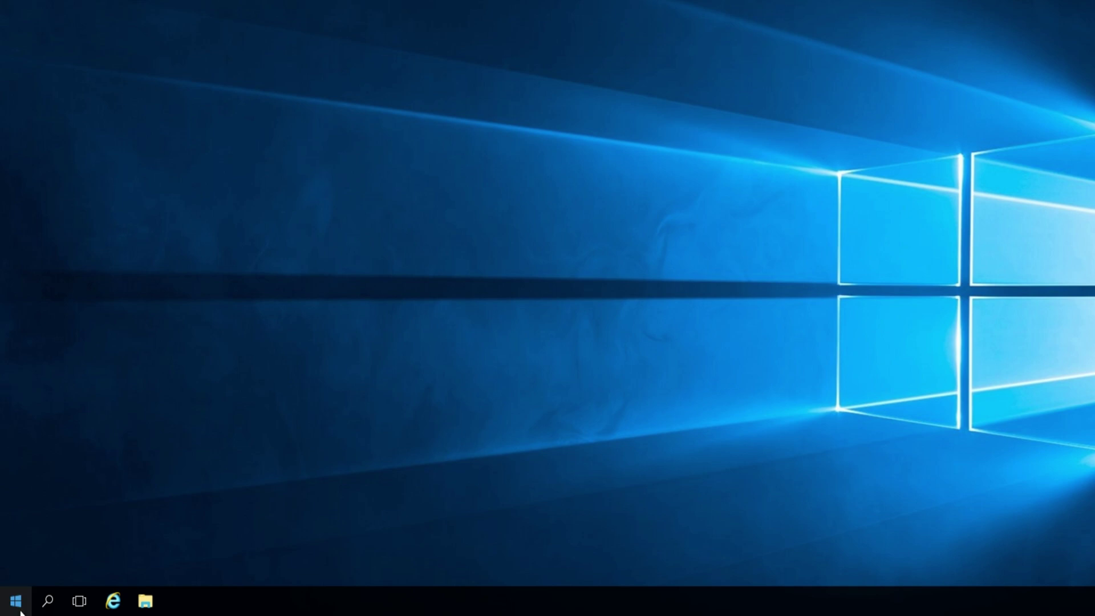
pyautogui.click(20, 612)
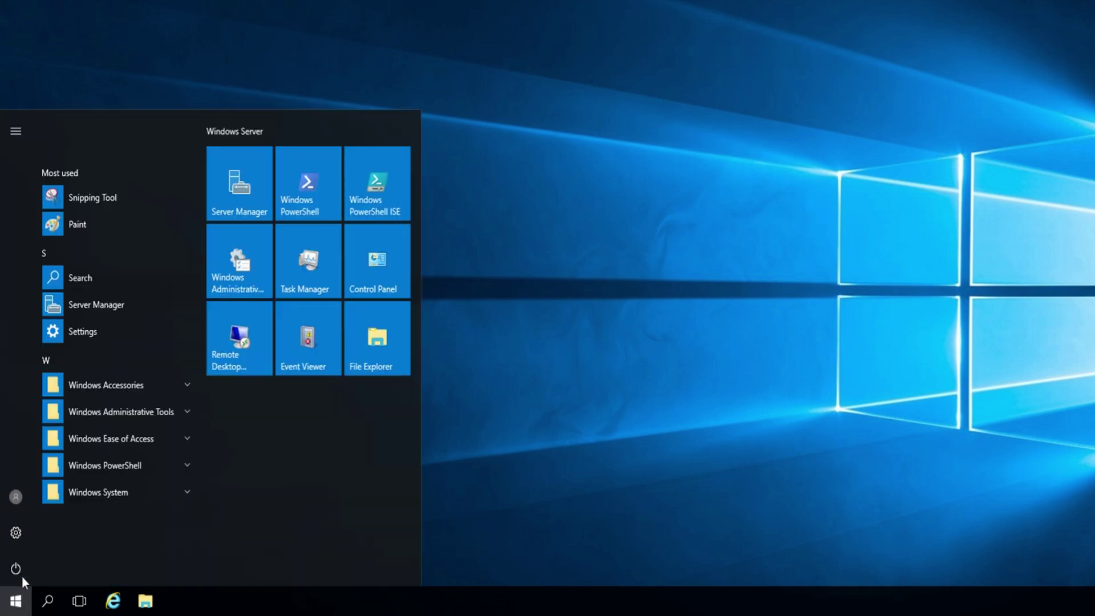
pyautogui.click(21, 574)
pyautogui.click(43, 525)
pyautogui.click(94, 494)
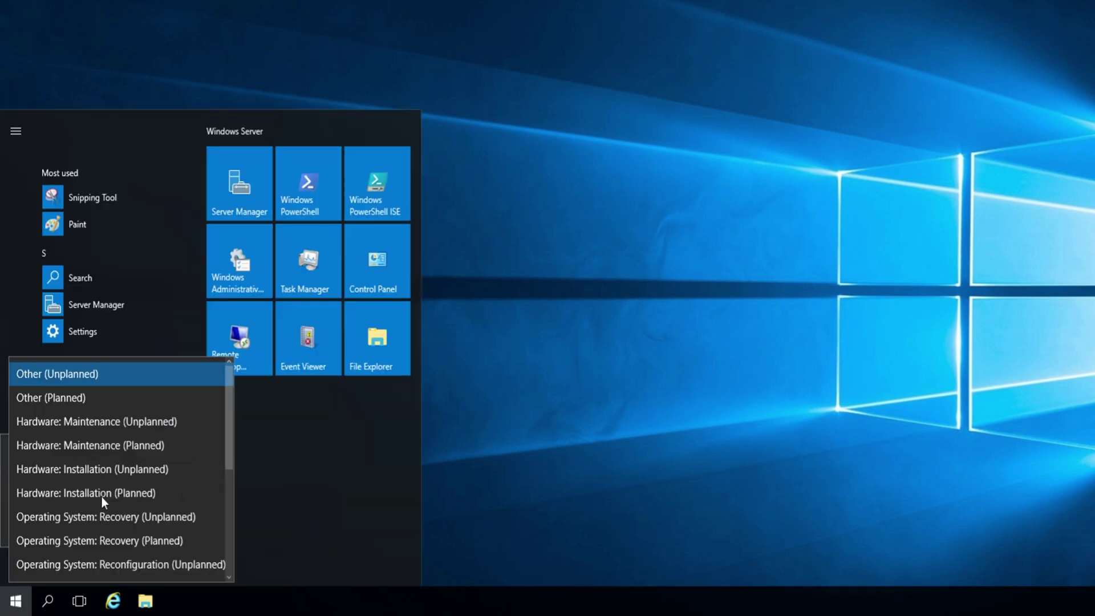
pyautogui.click(118, 422)
pyautogui.click(185, 525)
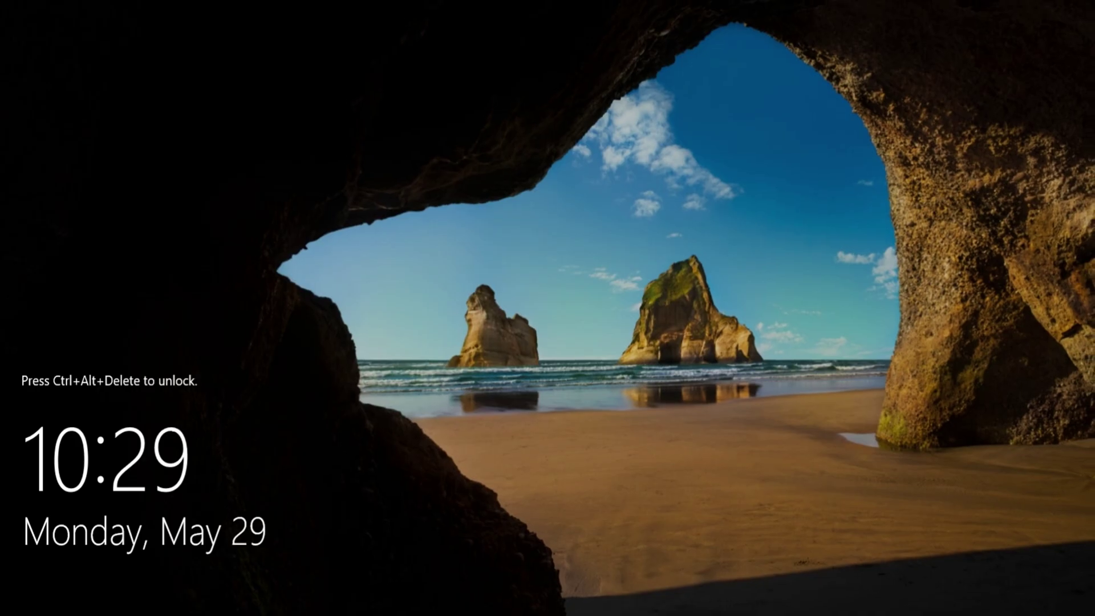
# Sign back in at the lock screen with Ctrl+Alt+Delete and show the installed apps
pyautogui.hotkey('ctrl', 'alt', 'Delete')
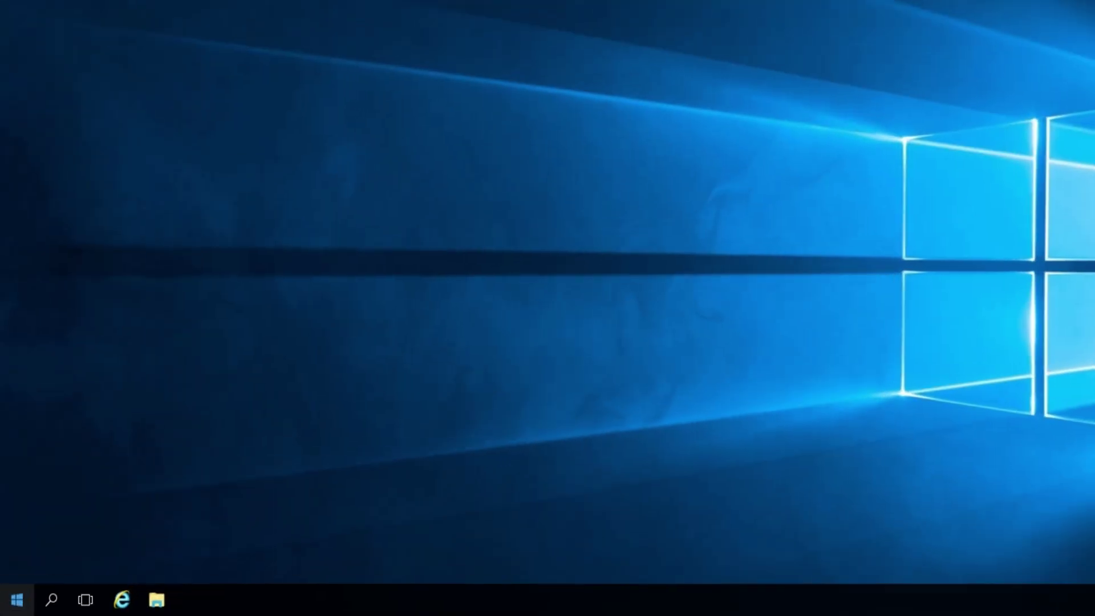
pyautogui.click(27, 603)
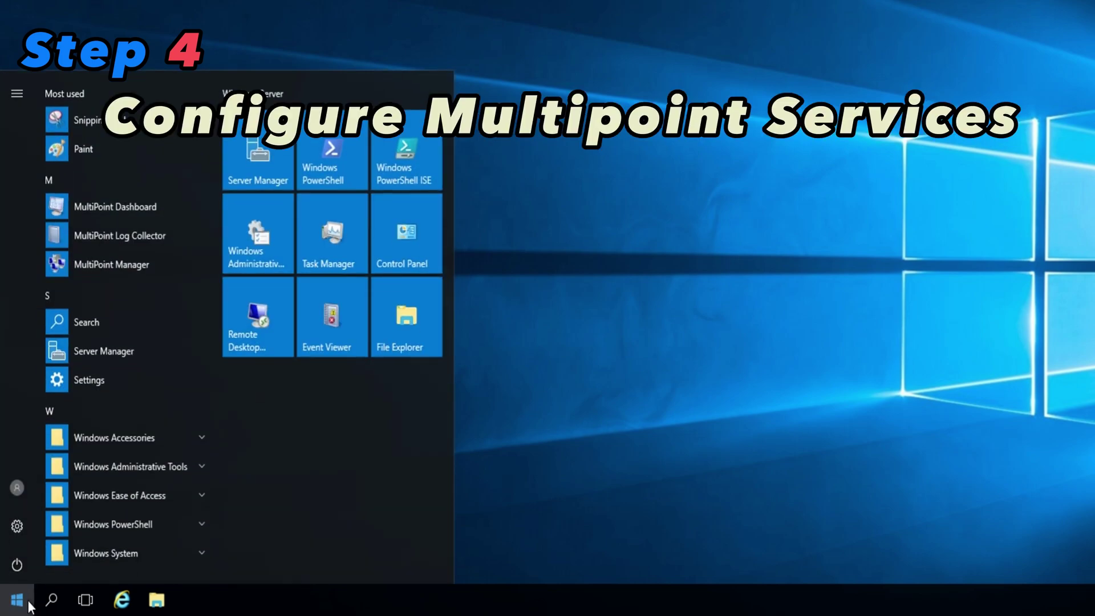
# Launch MultiPoint Manager from the Start menu and maximize its window
pyautogui.click(111, 264)
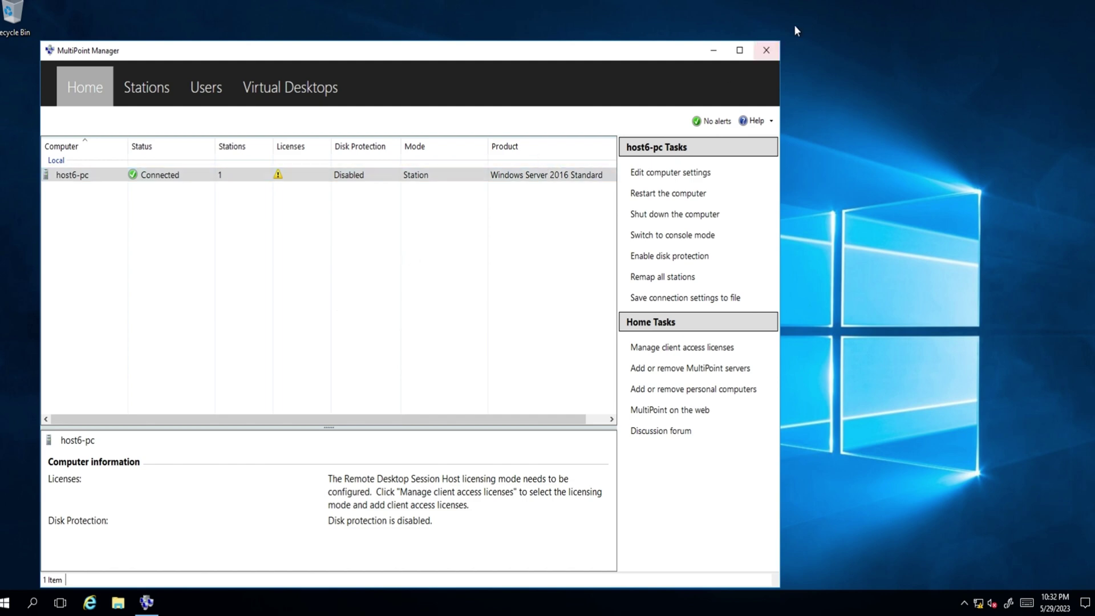
pyautogui.click(741, 51)
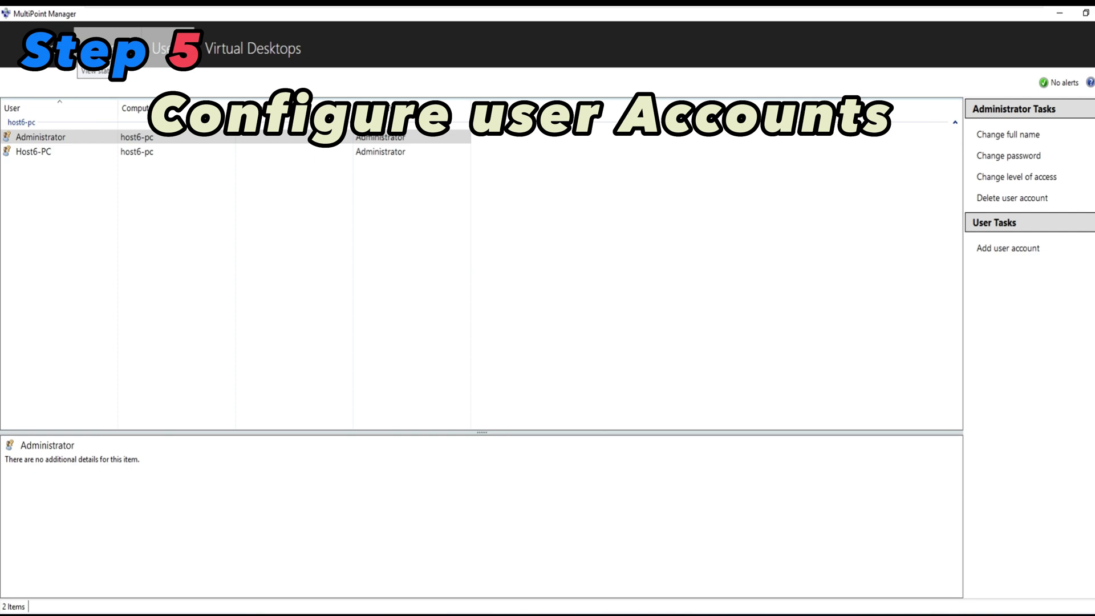
# On the Users tab, create standard account user31 with full name user31 and a password
pyautogui.click(86, 53)
pyautogui.click(164, 56)
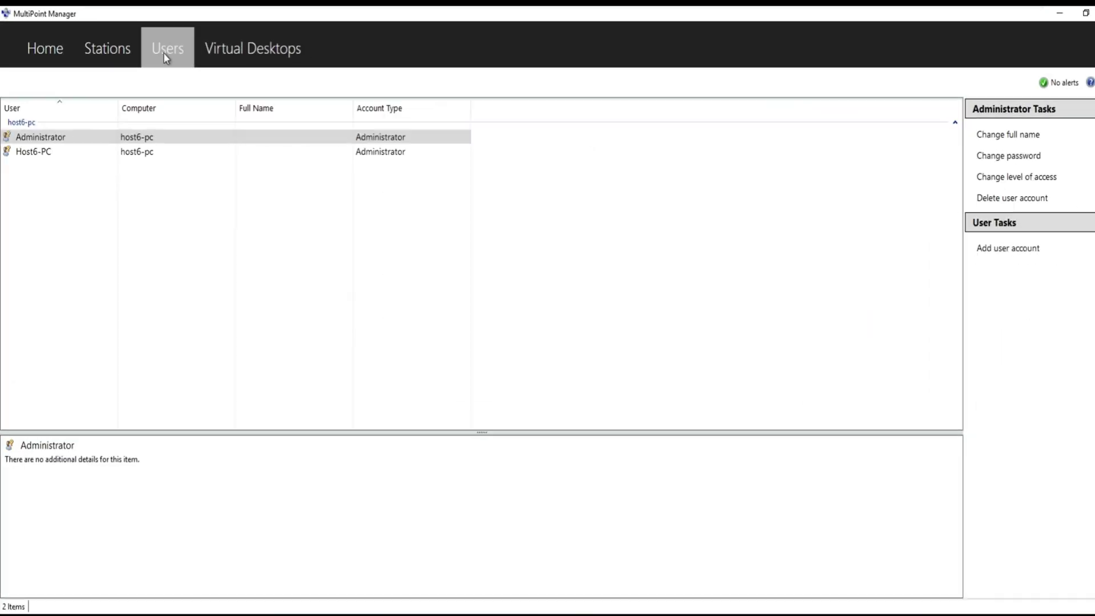
pyautogui.click(1011, 249)
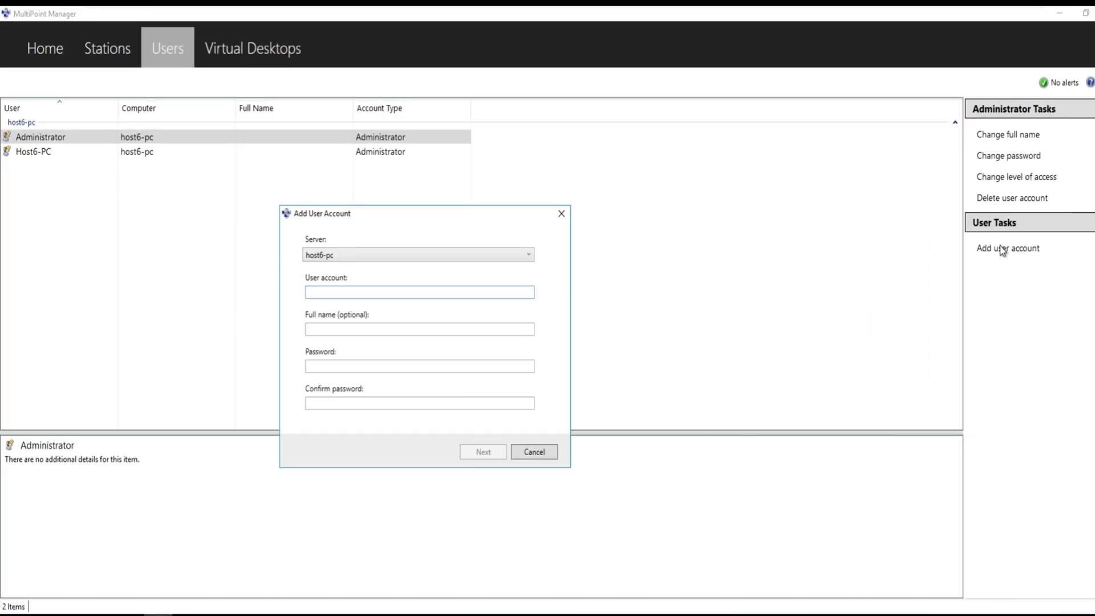
pyautogui.write('user31')
pyautogui.press('Tab')
pyautogui.write('user31')
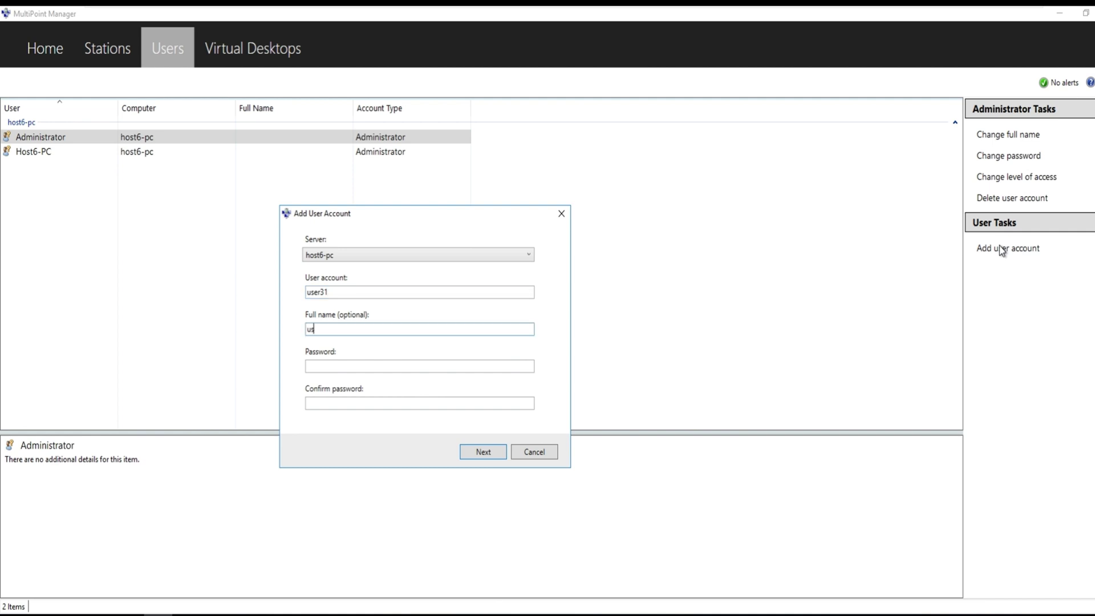
pyautogui.press('Tab')
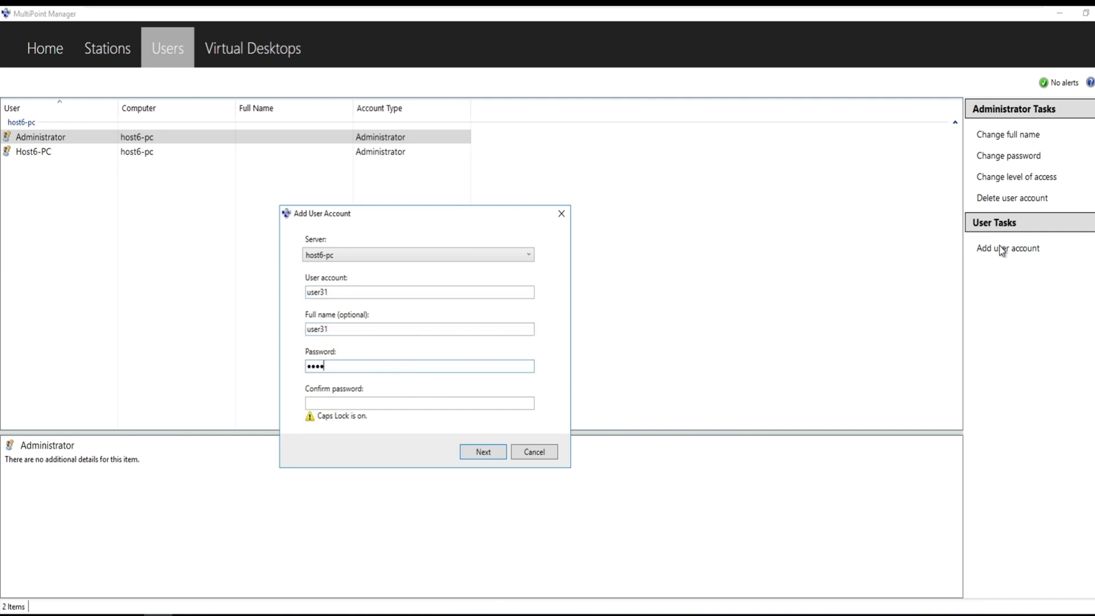
pyautogui.write('***')
pyautogui.press('Tab')
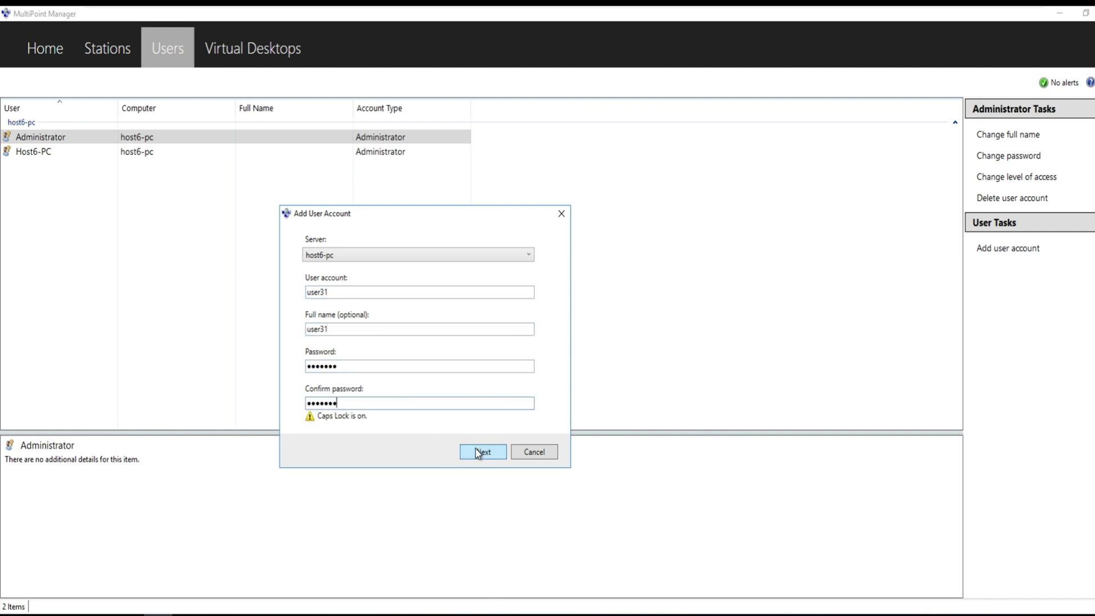
pyautogui.click(479, 452)
pyautogui.click(491, 452)
# Create a second standard account, user32, with full name user32 and a confirmed password
pyautogui.click(1012, 250)
pyautogui.write('user32')
pyautogui.press('Tab')
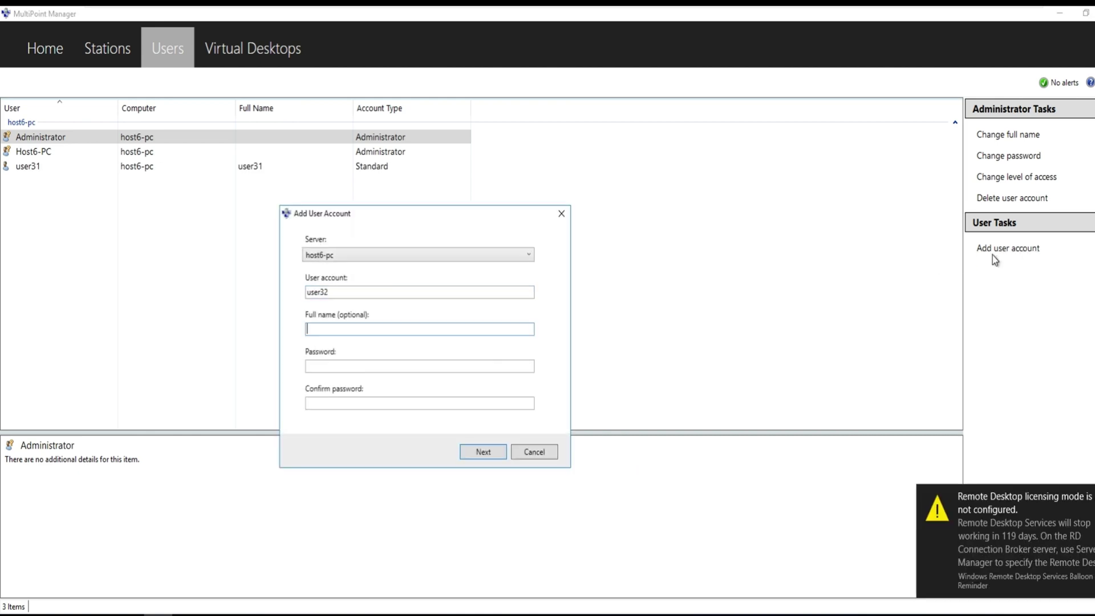
pyautogui.write('user32')
pyautogui.press('Tab')
pyautogui.write('*******')
pyautogui.press('Tab')
pyautogui.write('*******')
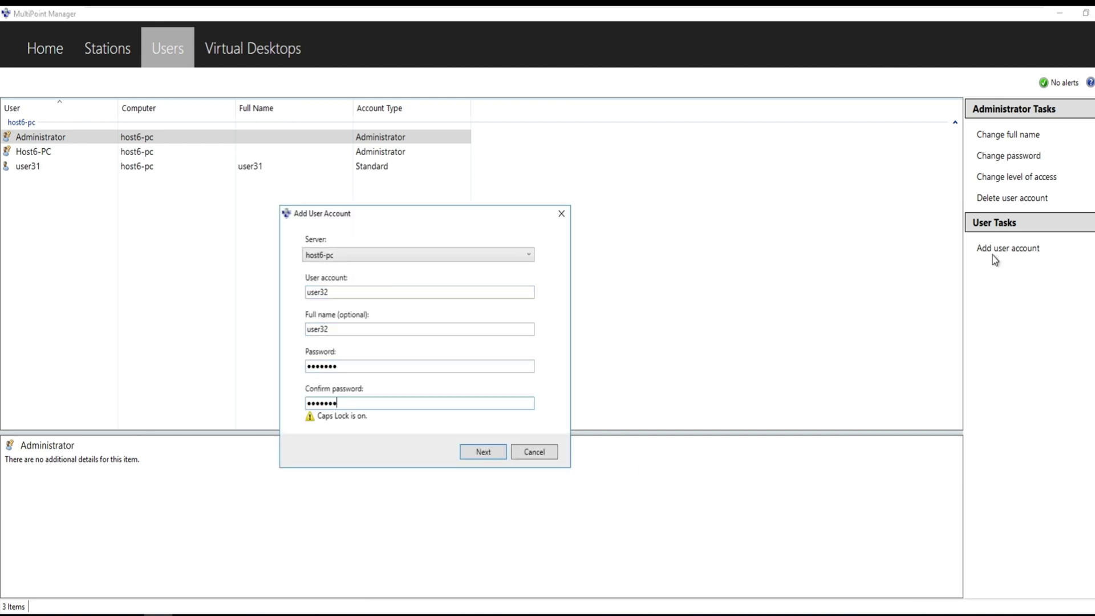
pyautogui.click(485, 452)
pyautogui.click(501, 453)
pyautogui.click(502, 453)
# Add a third account, user33, with a password and submit its details
pyautogui.click(1008, 248)
pyautogui.write('user')
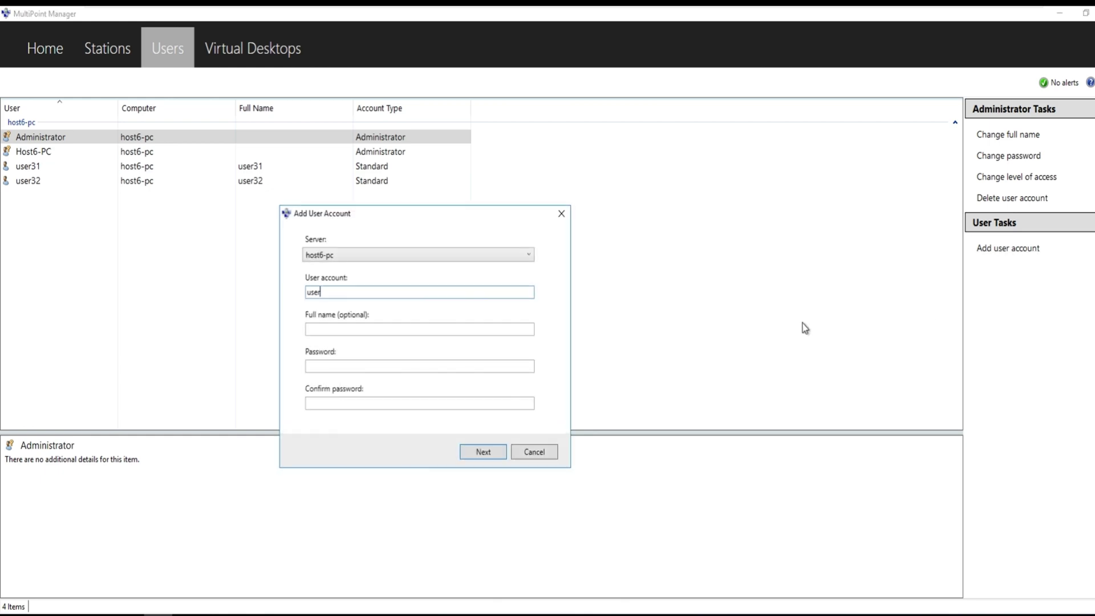
pyautogui.write('33')
pyautogui.press('Tab')
pyautogui.write('user33')
pyautogui.press('Tab')
pyautogui.write('*******')
pyautogui.press('Tab')
pyautogui.write('****')
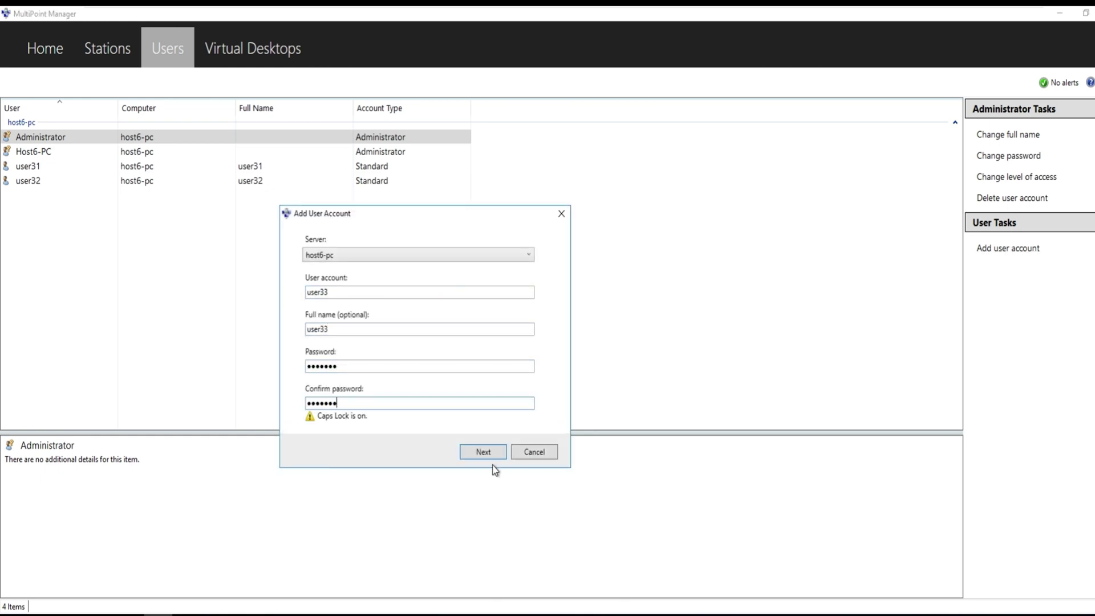
pyautogui.click(485, 451)
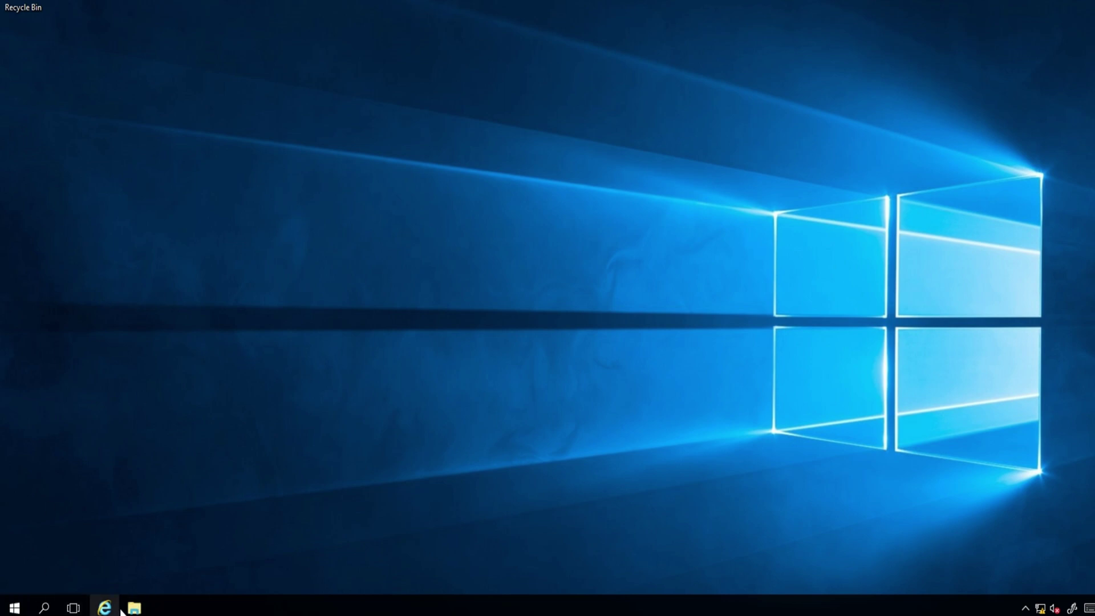
# From This PC's Properties, open Remote settings and the Remote Desktop Users list
pyautogui.click(134, 608)
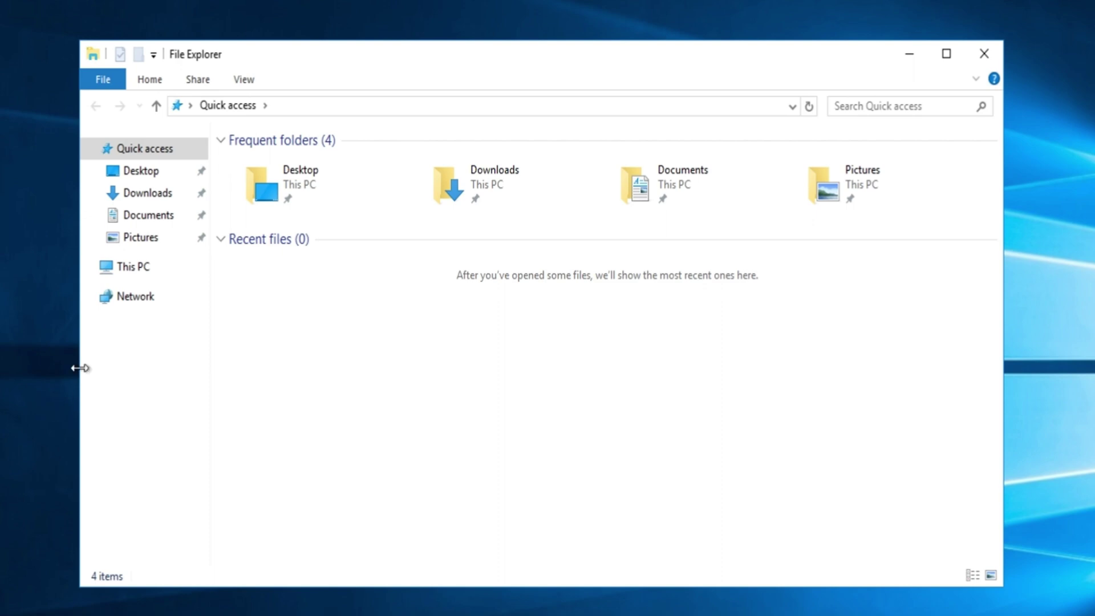
pyautogui.rightClick(143, 268)
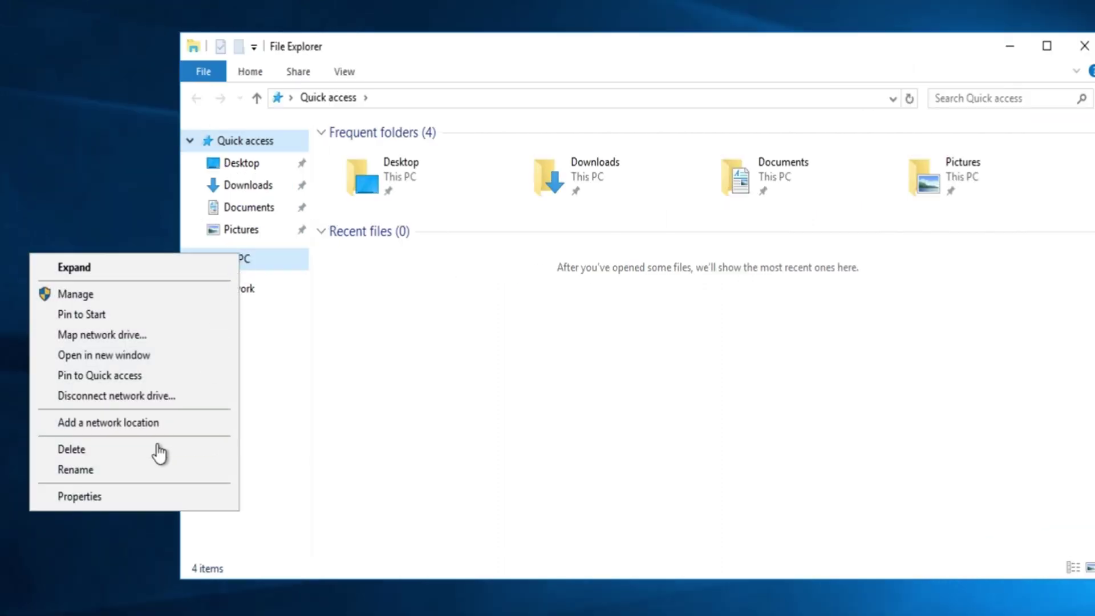
pyautogui.click(129, 496)
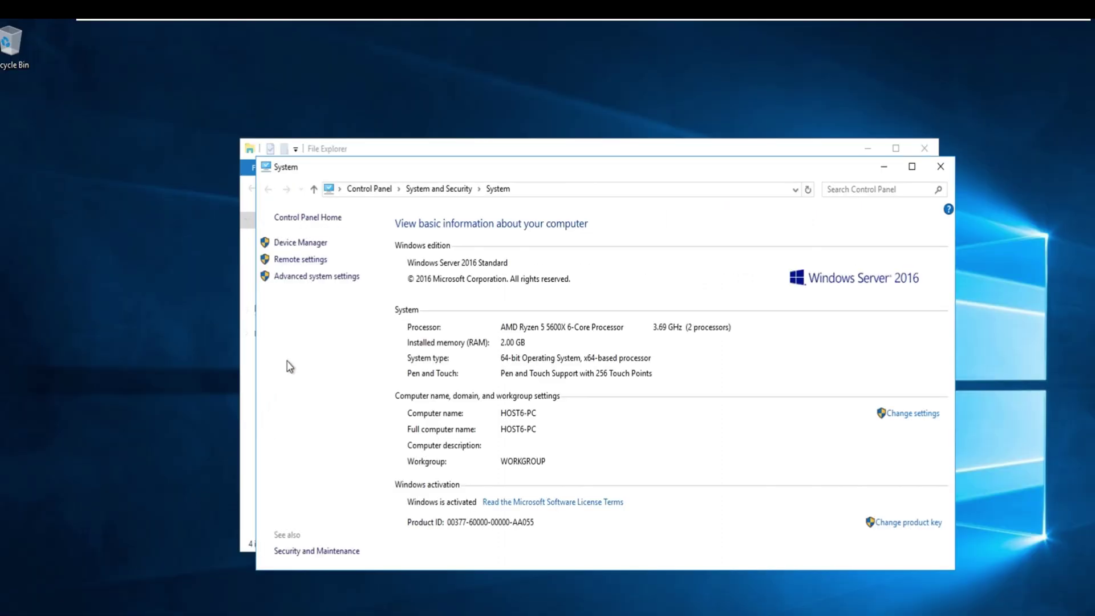
pyautogui.click(323, 261)
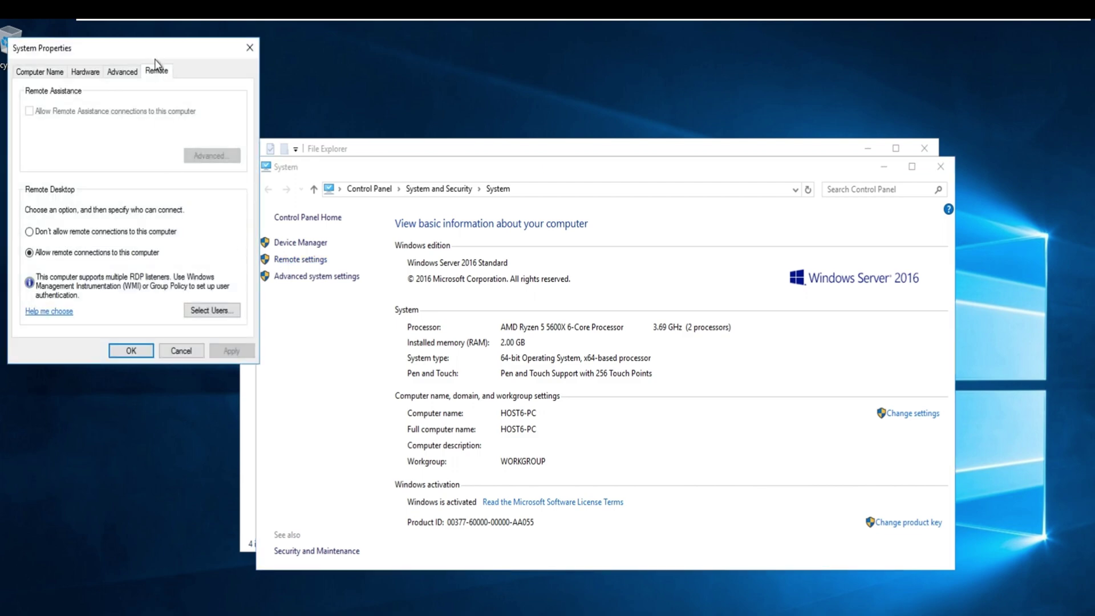
pyautogui.click(222, 309)
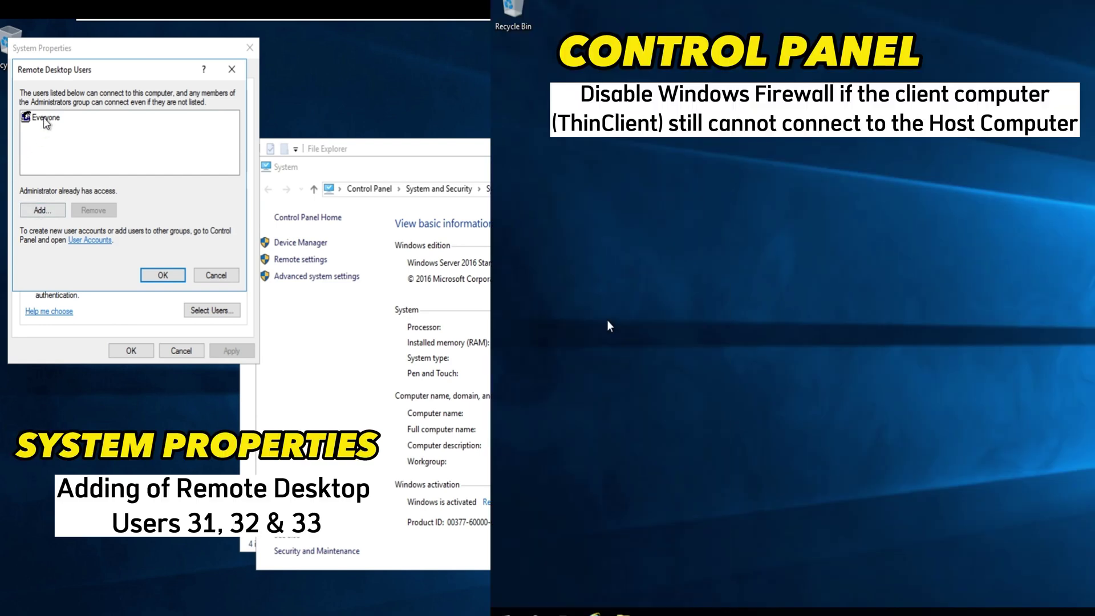
# Remove Everyone from the Remote Desktop users and add user31
pyautogui.click(46, 116)
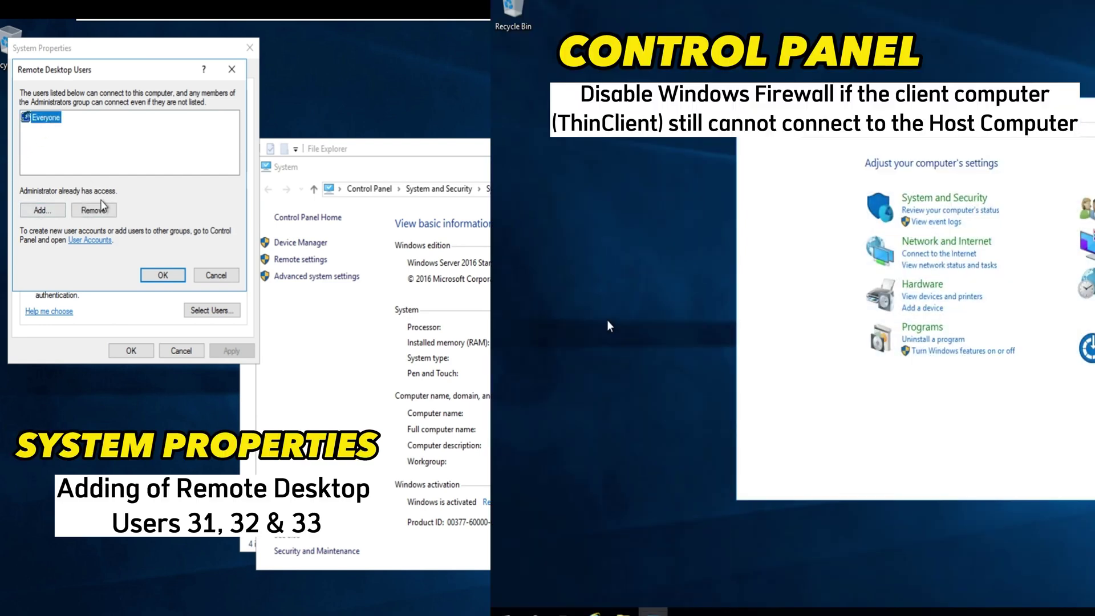
pyautogui.click(98, 211)
pyautogui.click(42, 210)
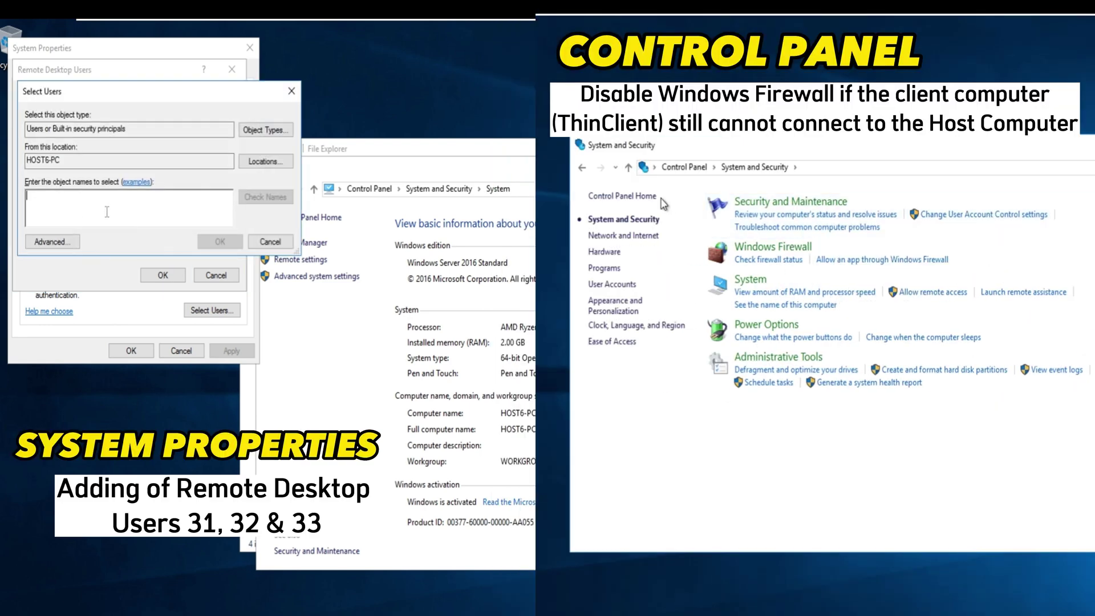
pyautogui.write('UE')
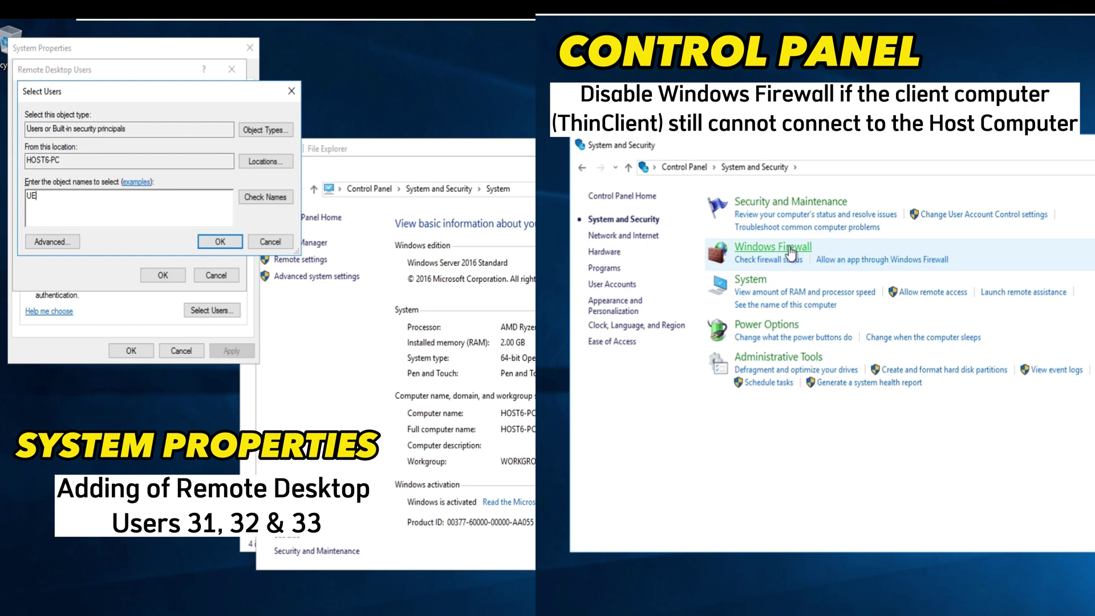
pyautogui.write('user31')
pyautogui.click(220, 242)
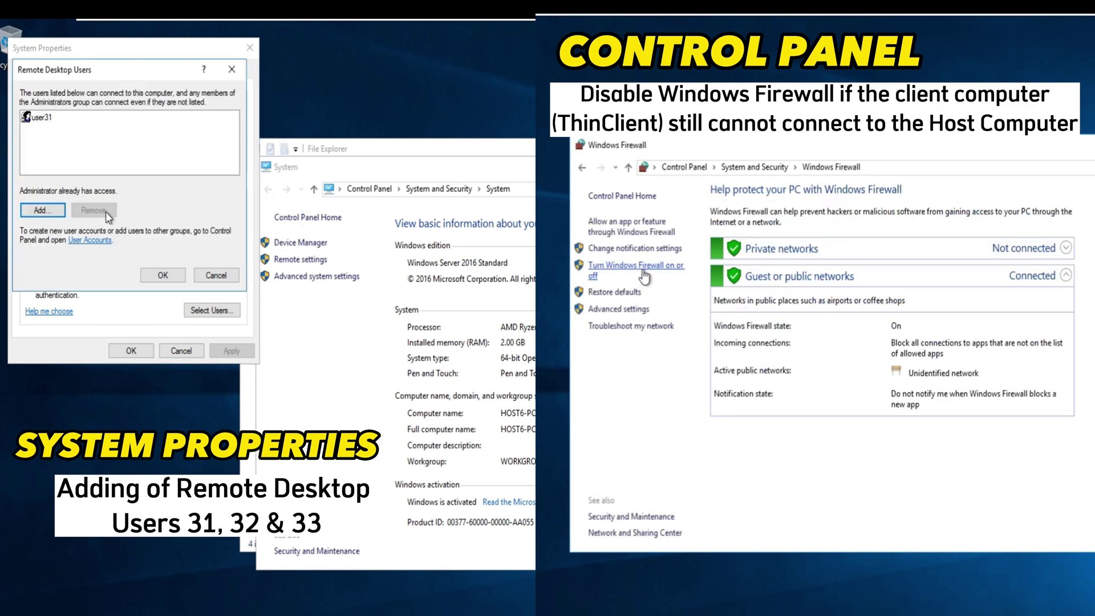
# Add user32 and user33 as Remote Desktop users and confirm the list with OK
pyautogui.click(43, 210)
pyautogui.write('user32')
pyautogui.click(220, 242)
pyautogui.click(42, 210)
pyautogui.write('user33')
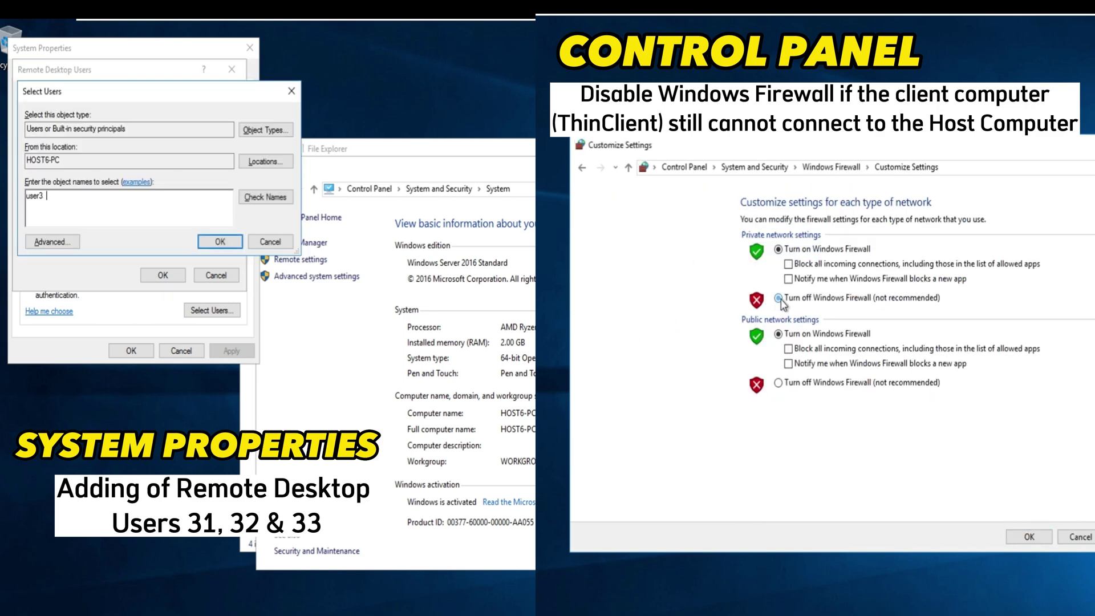
pyautogui.click(220, 241)
pyautogui.click(163, 274)
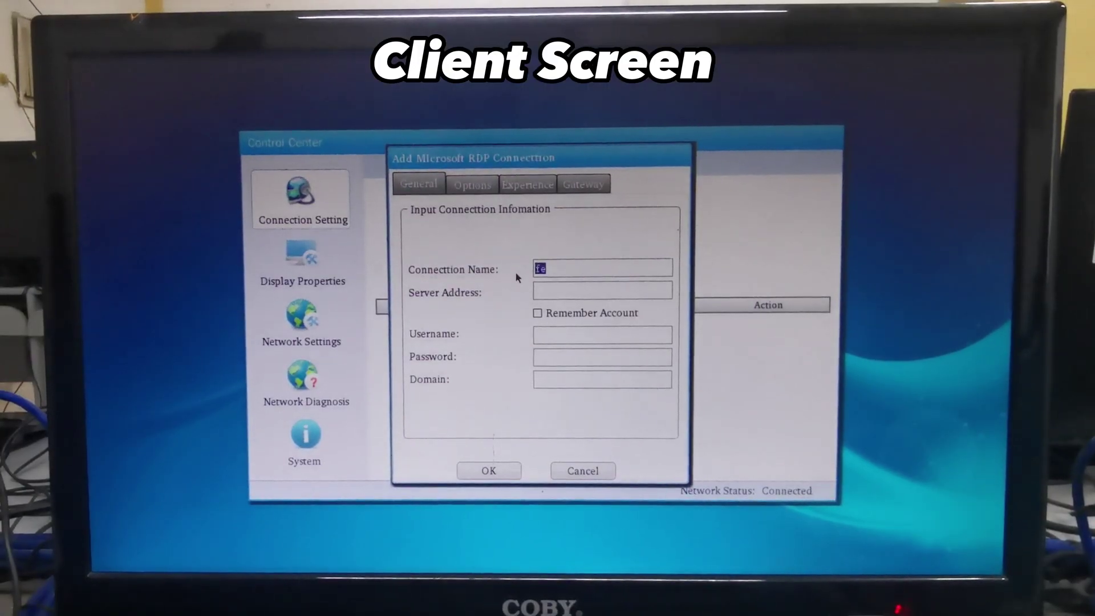
# Save an RDP connection to 192.168.8.60 with remembered login user32 and its password, set to Auto Connect
pyautogui.press('Tab')
pyautogui.write('192.168.8.60')
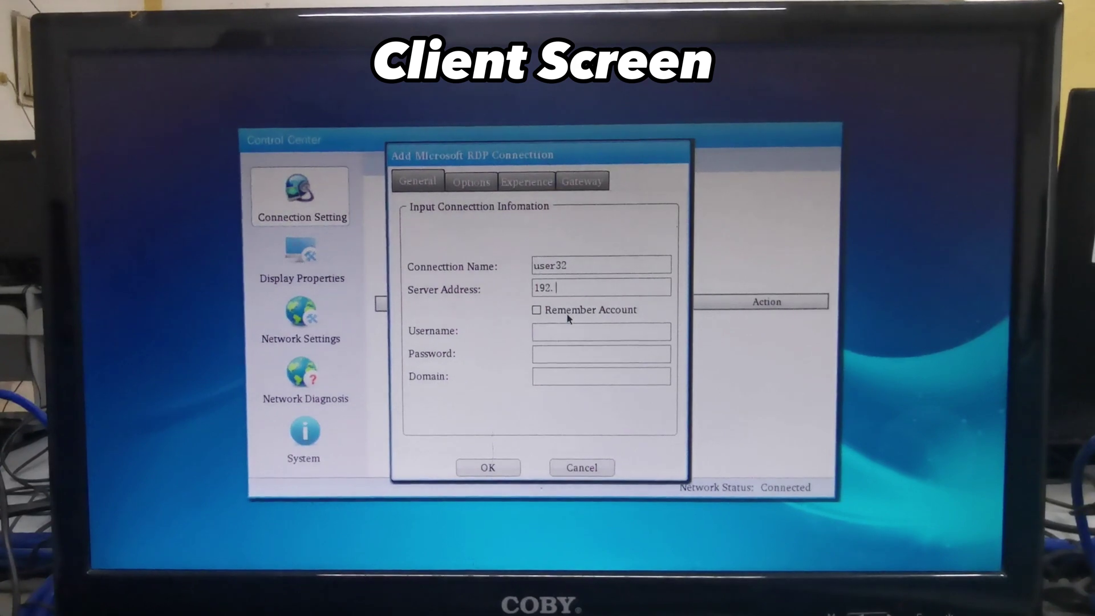
pyautogui.click(568, 313)
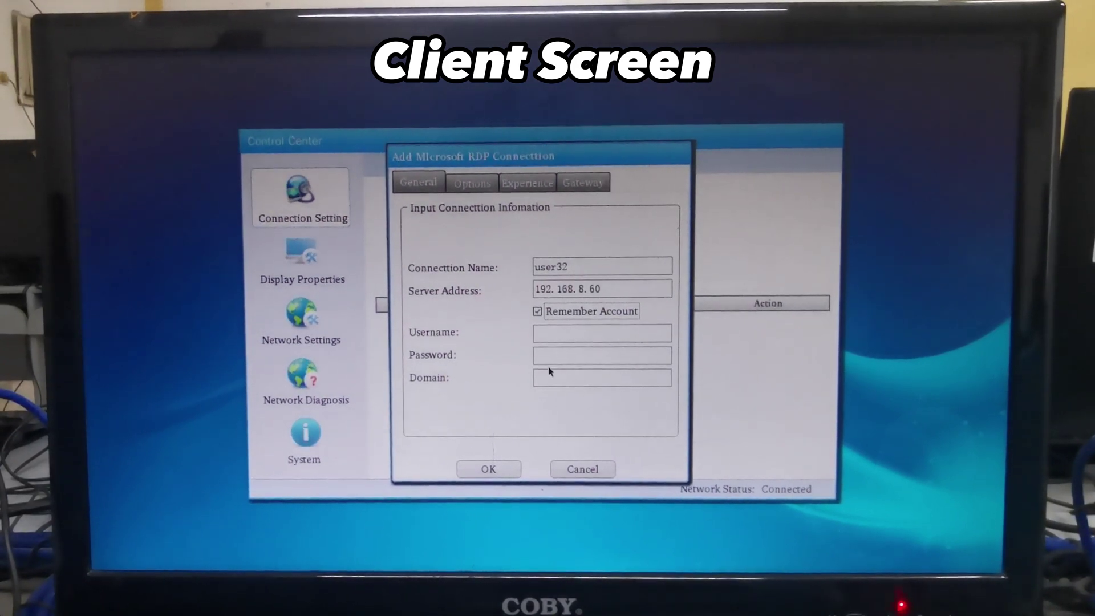
pyautogui.click(562, 333)
pyautogui.write('user32')
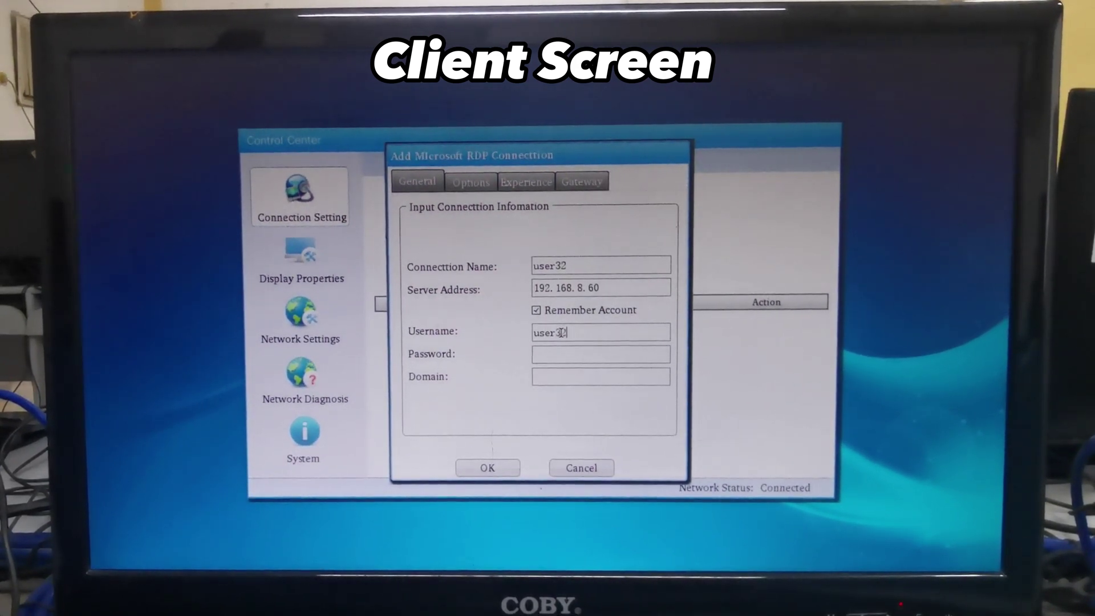
pyautogui.press('Tab')
pyautogui.write('1234567')
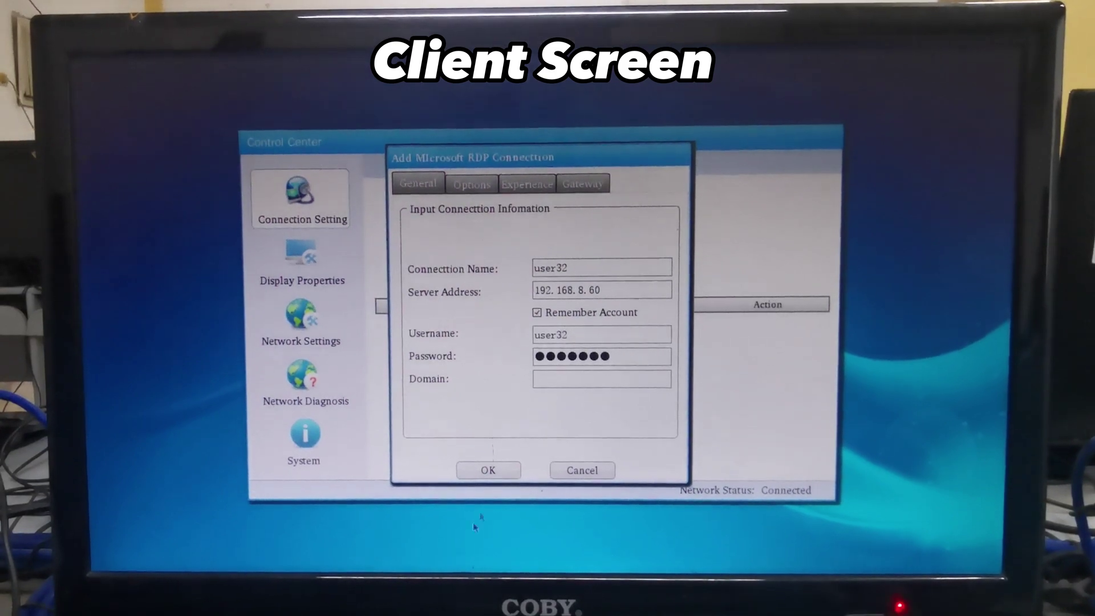
pyautogui.press('Return')
pyautogui.click(623, 320)
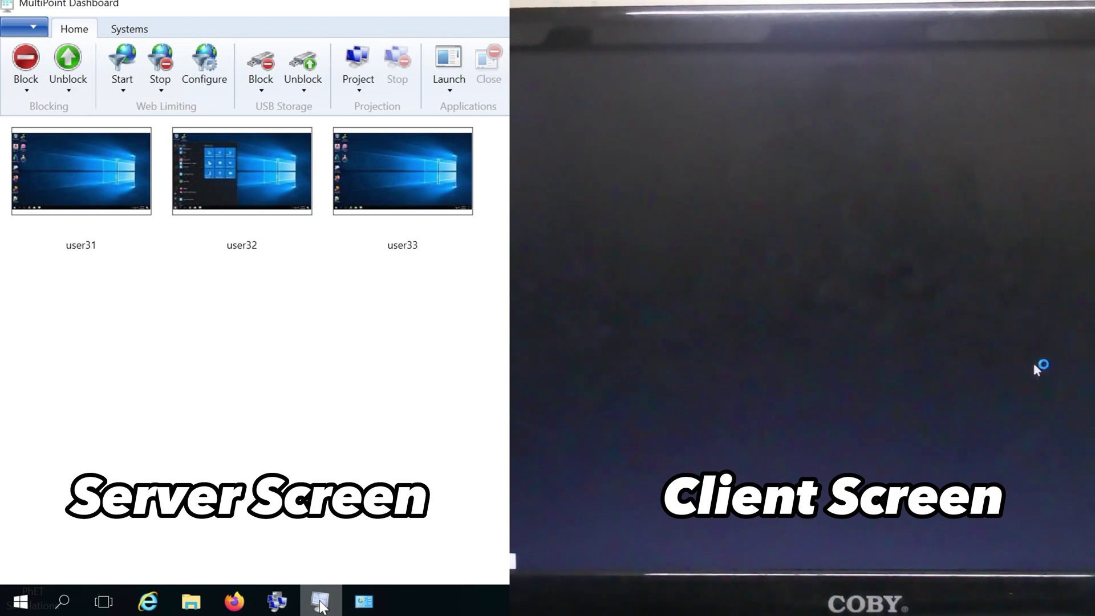
# Add RDP connection USER33 to 192.168.8.60, remembering login USER33 and its password
pyautogui.press('super')
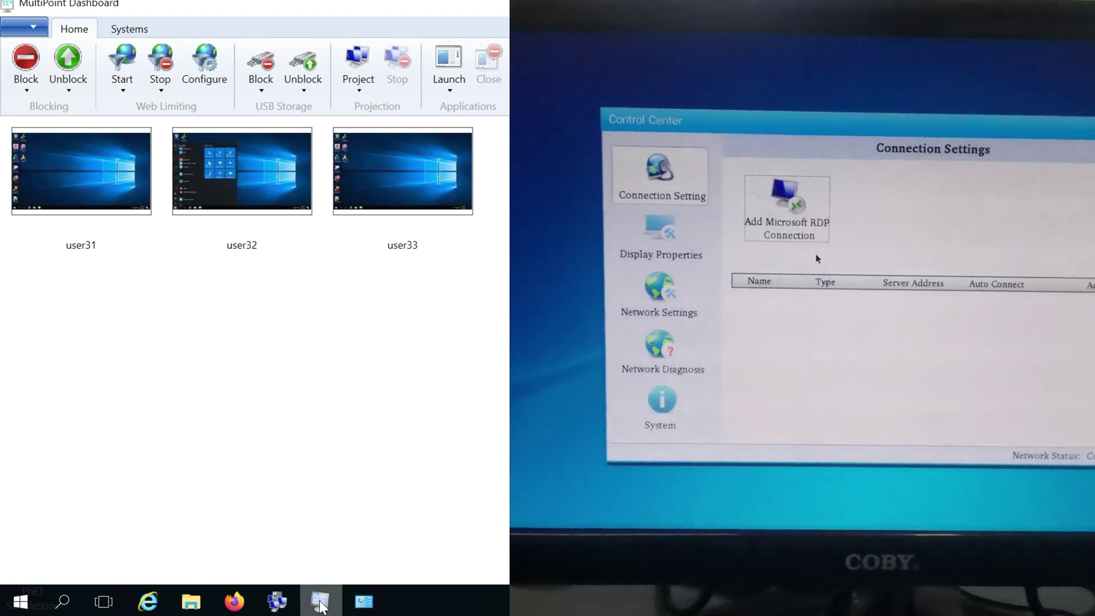
pyautogui.click(790, 216)
pyautogui.write('USER33')
pyautogui.press('Tab')
pyautogui.write('192.168.8.6')
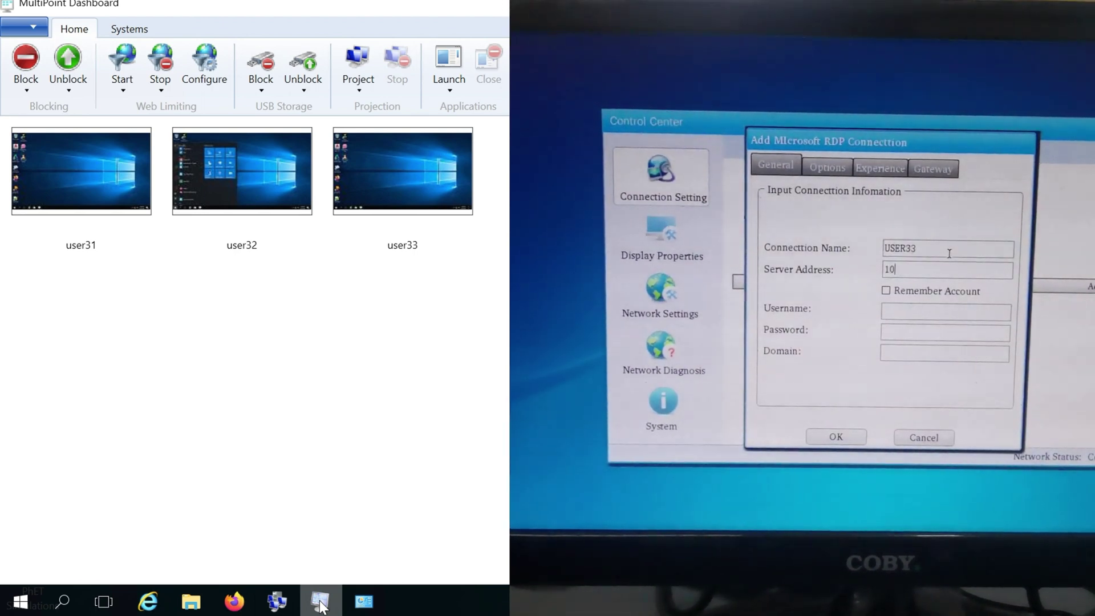
pyautogui.write('0')
pyautogui.click(886, 291)
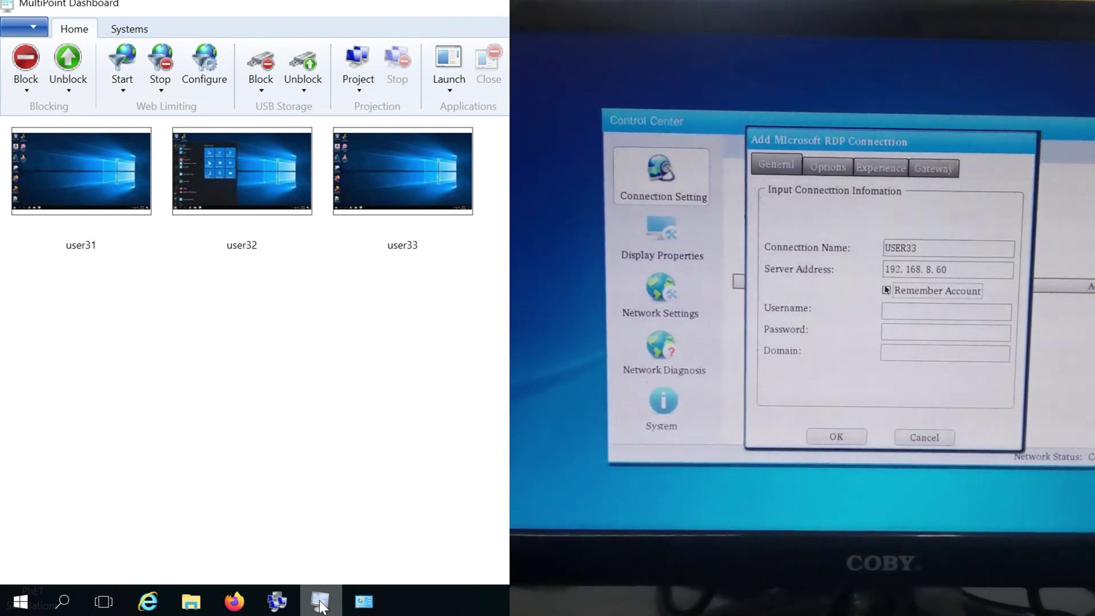
pyautogui.click(913, 318)
pyautogui.write('USER33')
pyautogui.press('Tab')
pyautogui.write('*******')
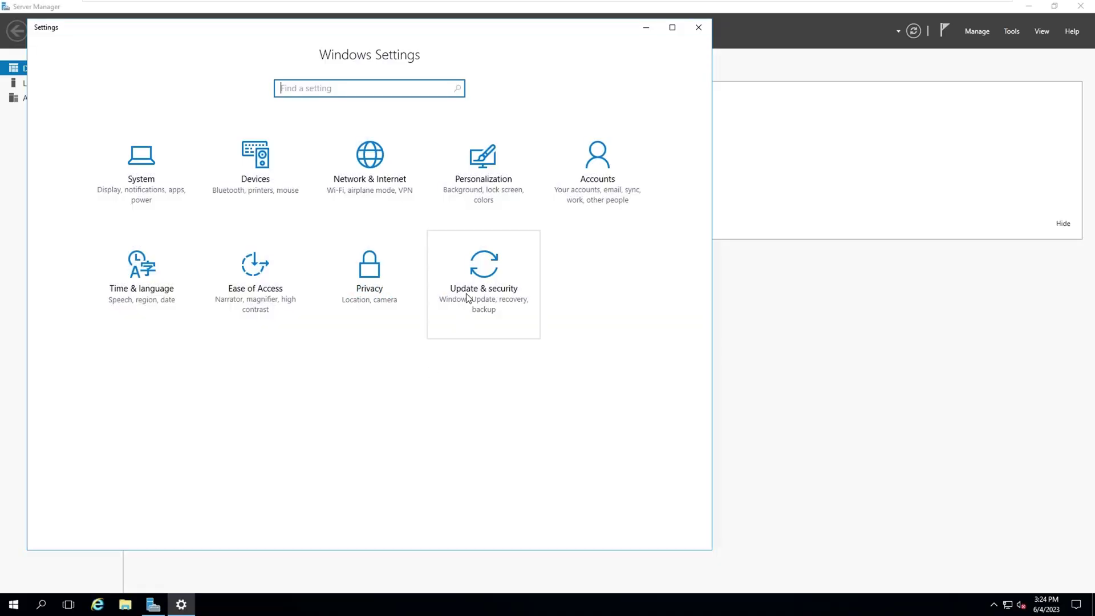
# In Update & security, check for updates, view Windows Defender, then return to Windows Update
pyautogui.click(466, 296)
pyautogui.click(270, 123)
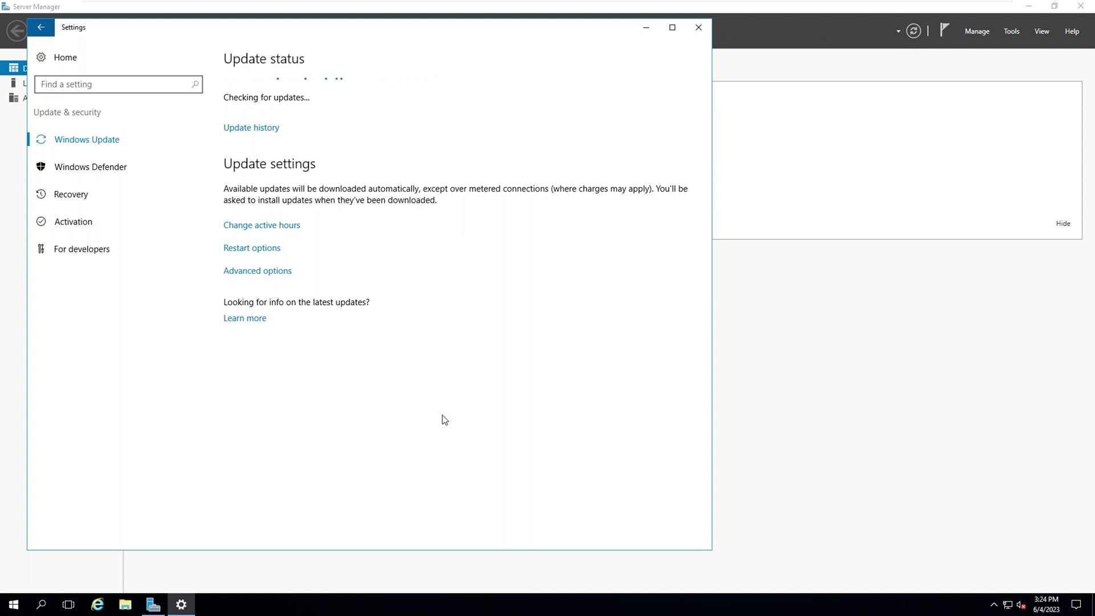
pyautogui.click(159, 172)
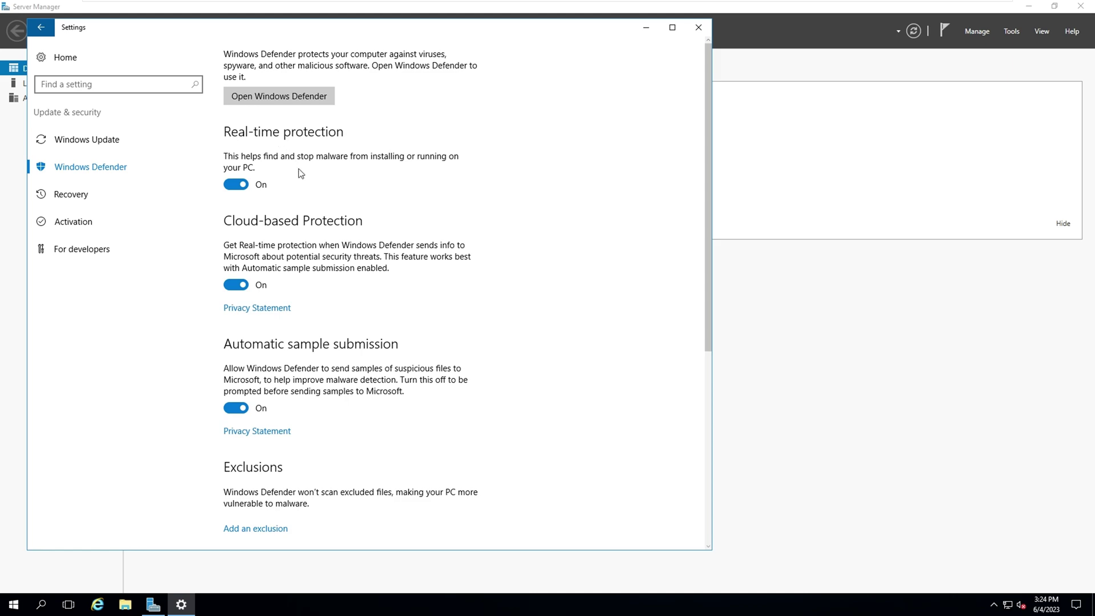
pyautogui.click(97, 140)
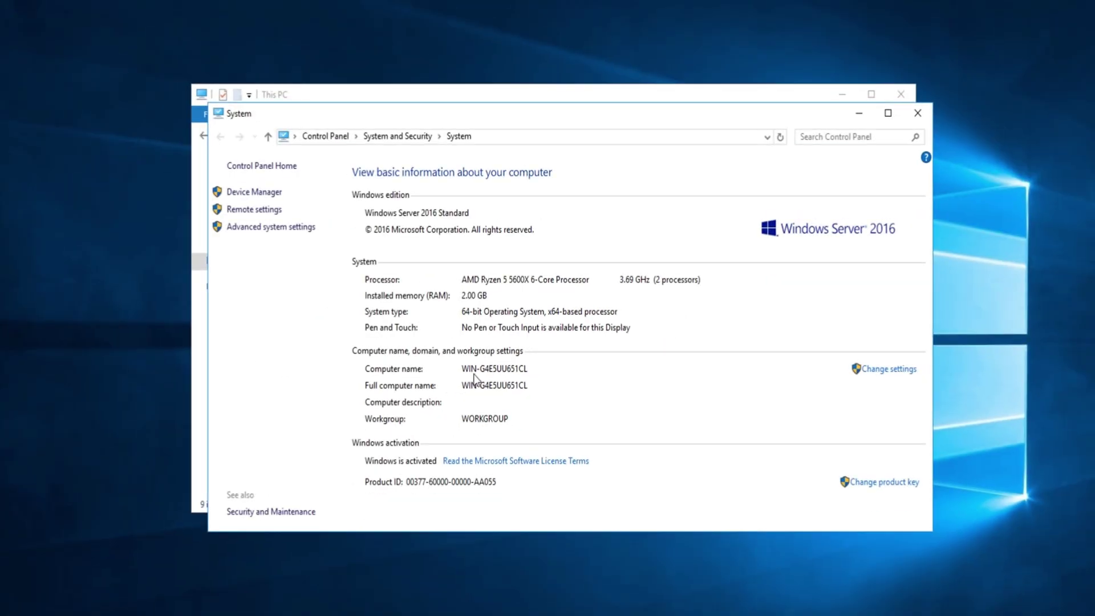
# Close the System and This PC windows and bring up the clock and calendar flyout
pyautogui.click(915, 114)
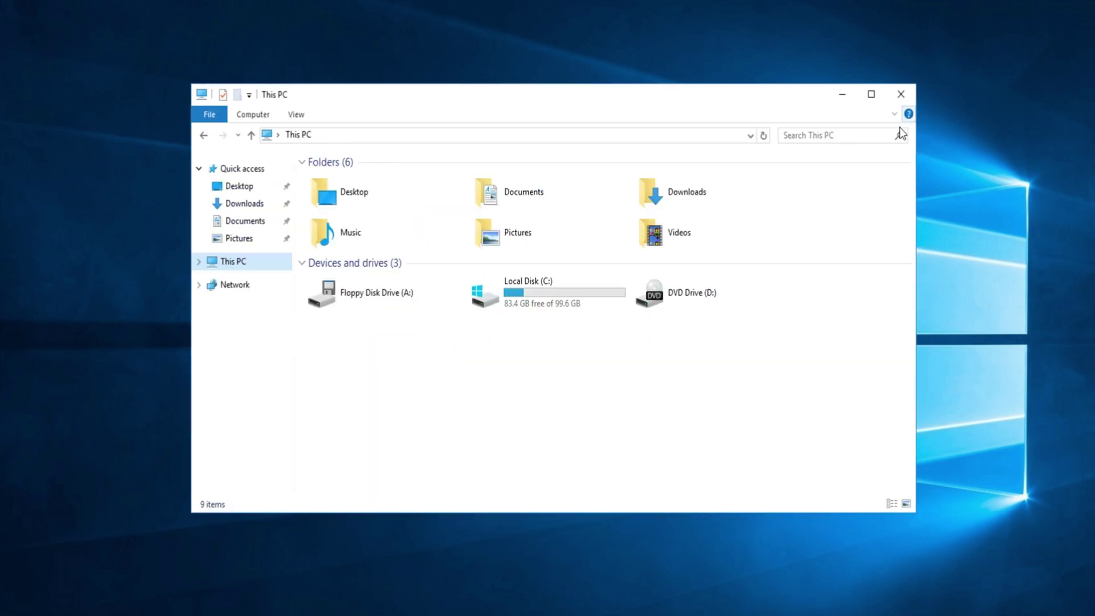
pyautogui.click(903, 97)
pyautogui.press('super+alt+d')
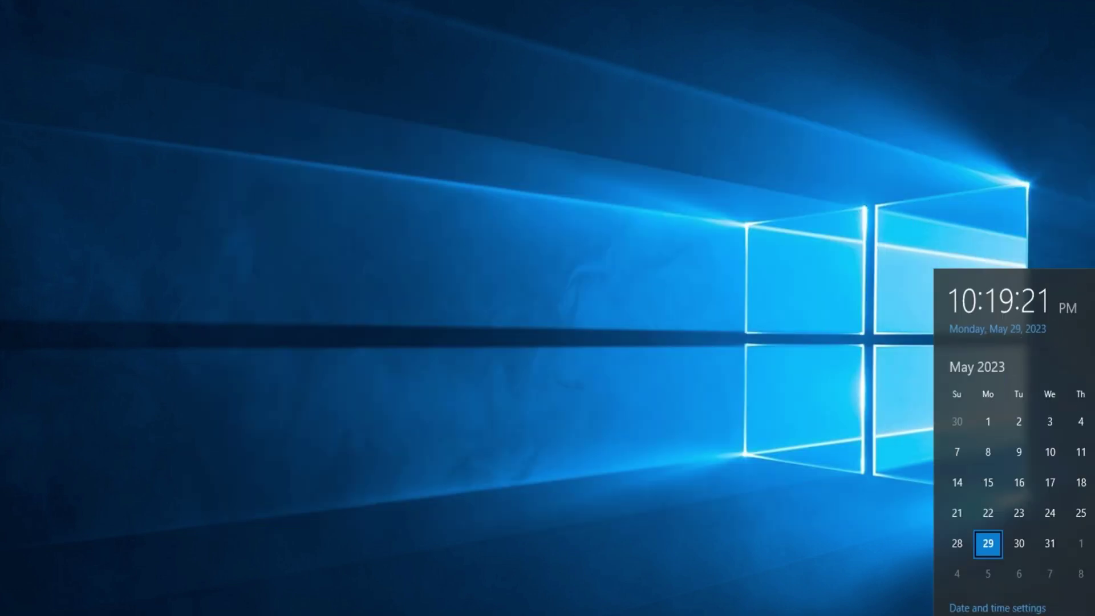